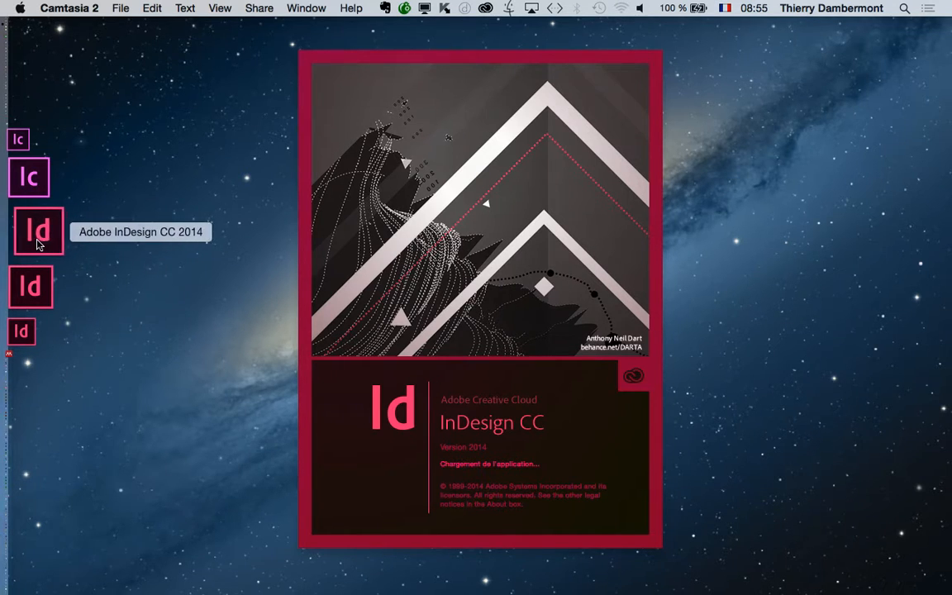
Switch to InDesign and reset the Les indispensables workspace to its default panel layout.
key("super+Tab")
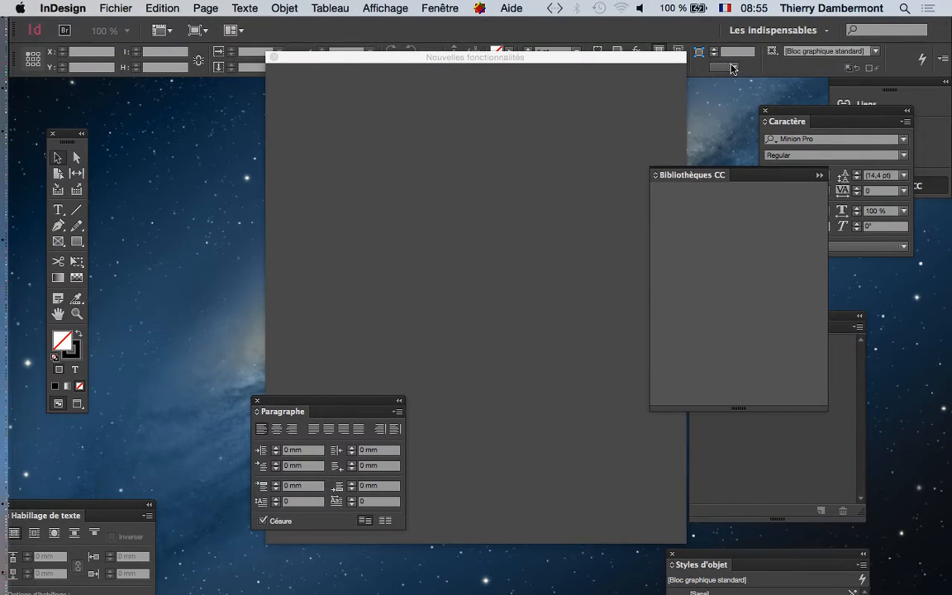
left_click(775, 30)
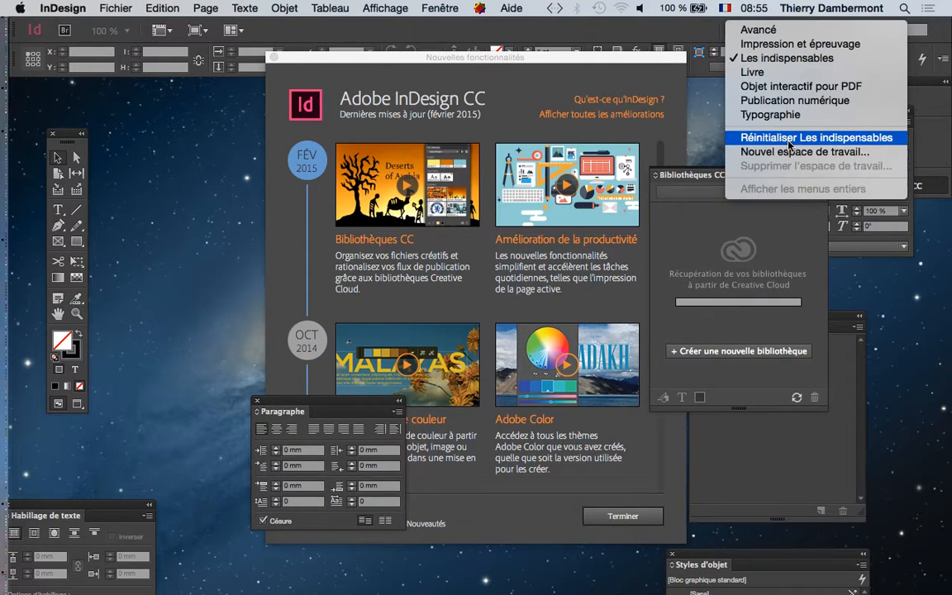
left_click(589, 132)
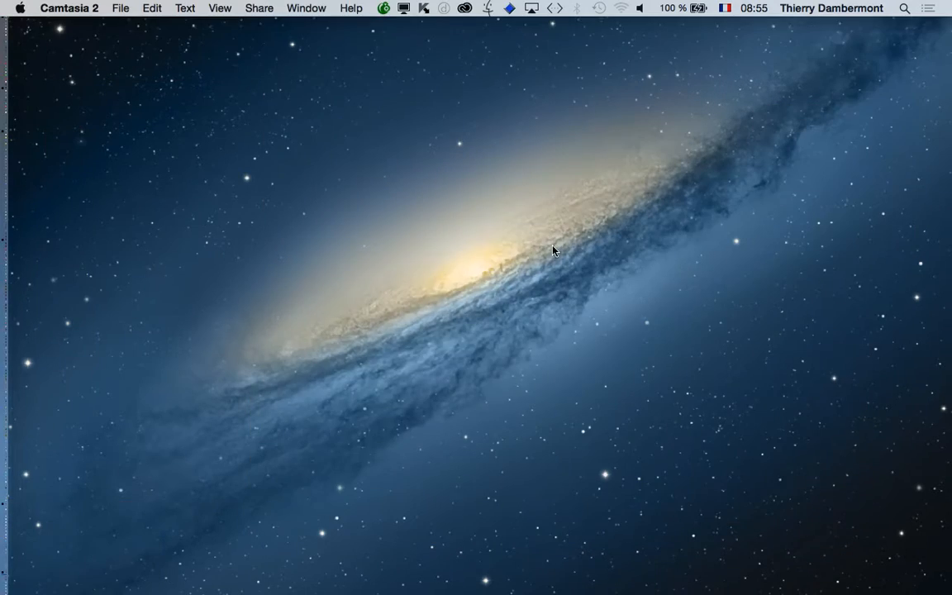
key("super+Tab")
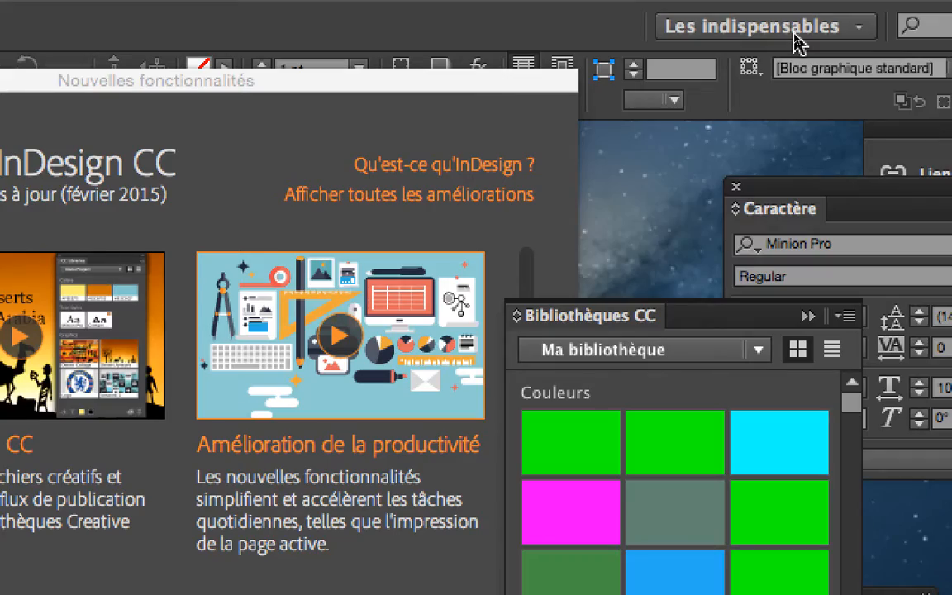
left_click(795, 37)
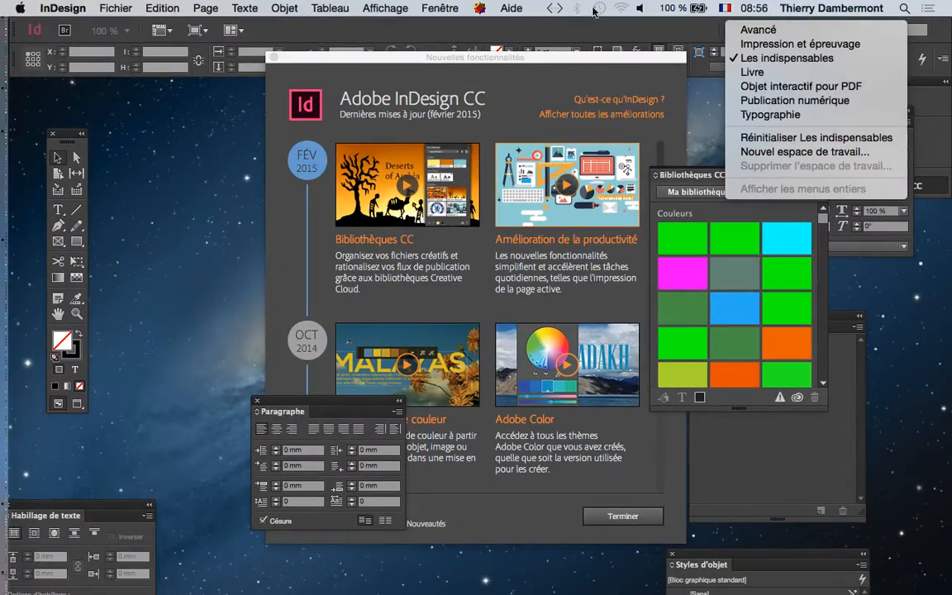
left_click(591, 29)
left_click(392, 7)
mouse_move(437, 9)
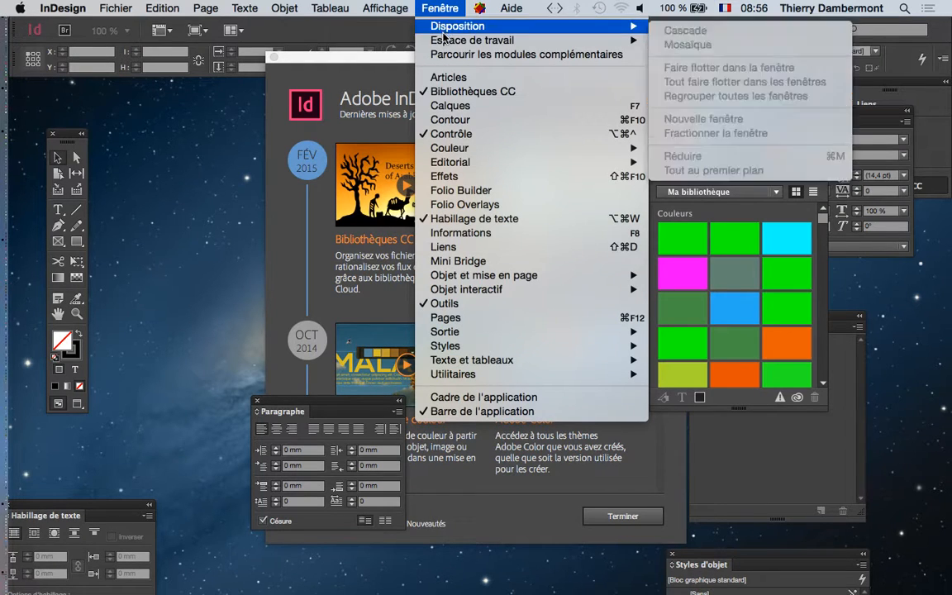
mouse_move(445, 42)
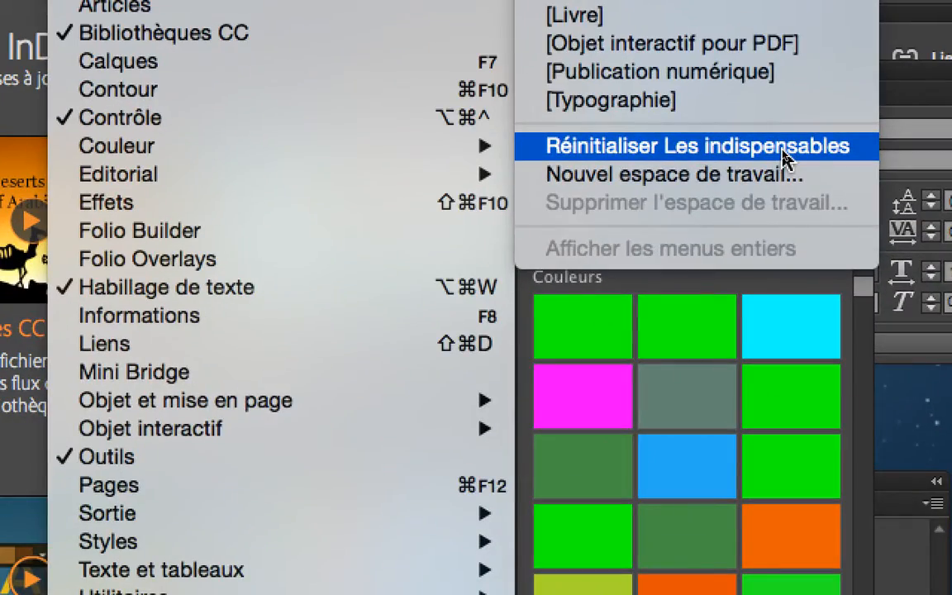
left_click(783, 157)
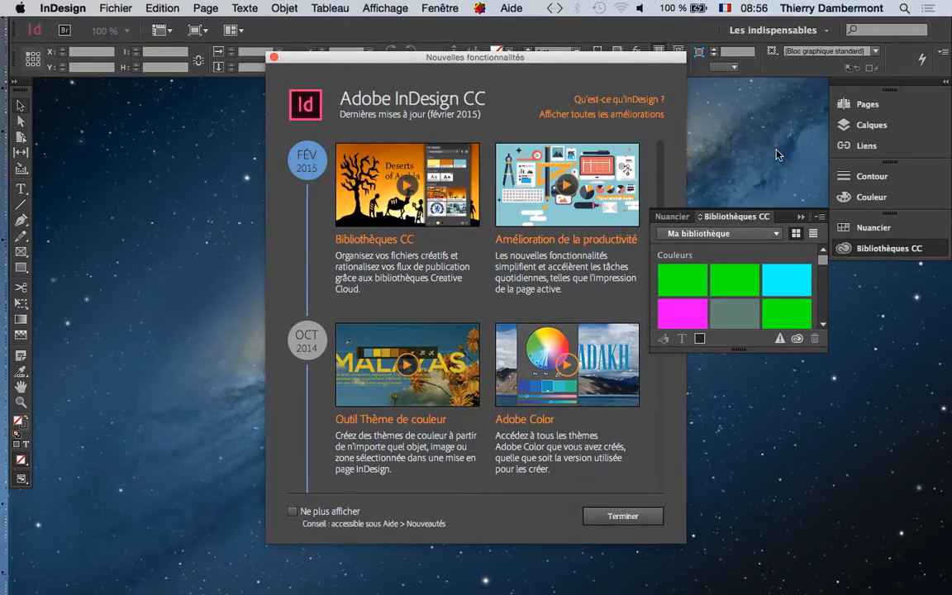
Undock the Tools panel and clear the Nouvelles fonctionnalités window and expanded Bibliothèques CC panel from the workspace.
left_click_drag(18, 86, 36, 100)
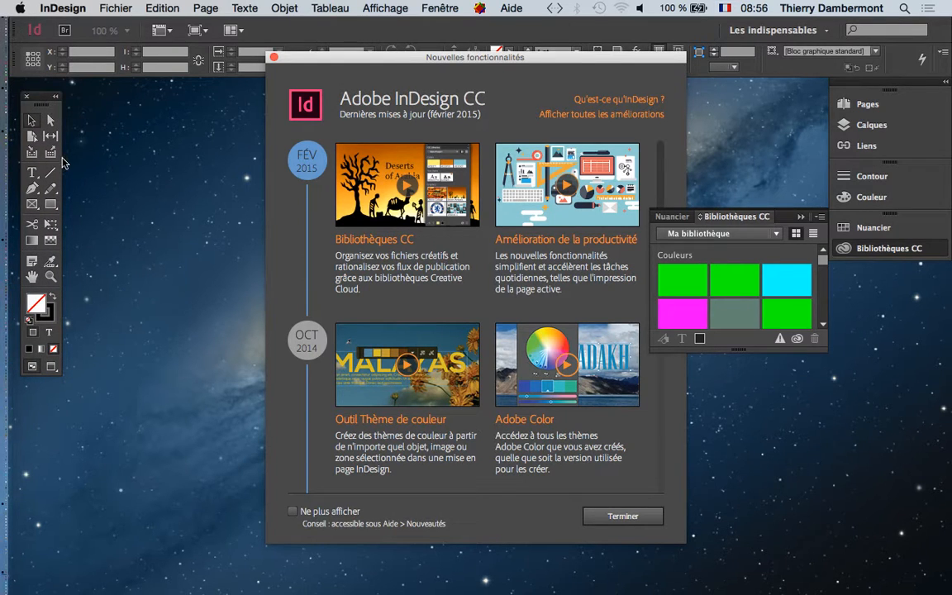
left_click(624, 517)
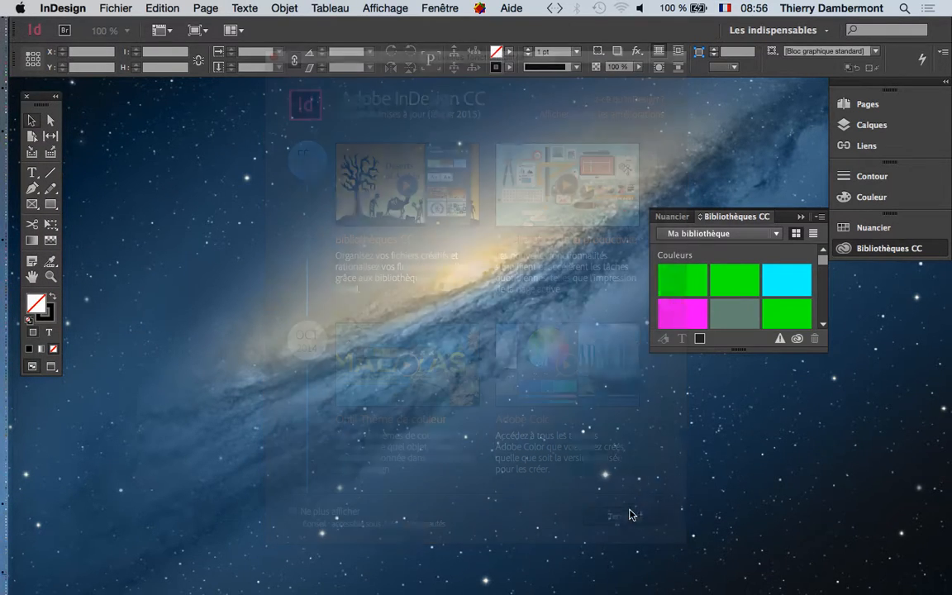
left_click(800, 218)
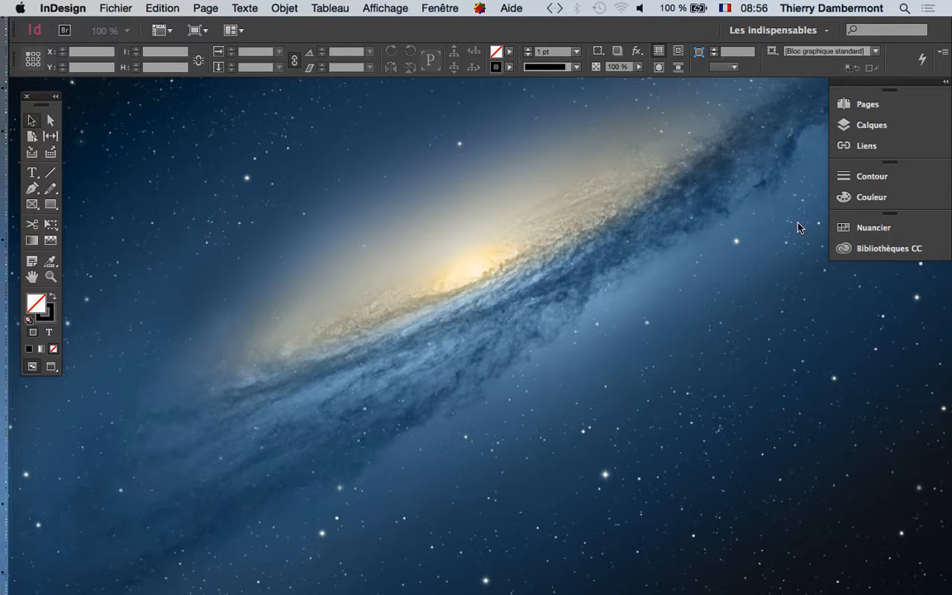
Create a new 18-page A4 print document in landscape orientation with facing pages.
key("super+Tab")
left_click(121, 8)
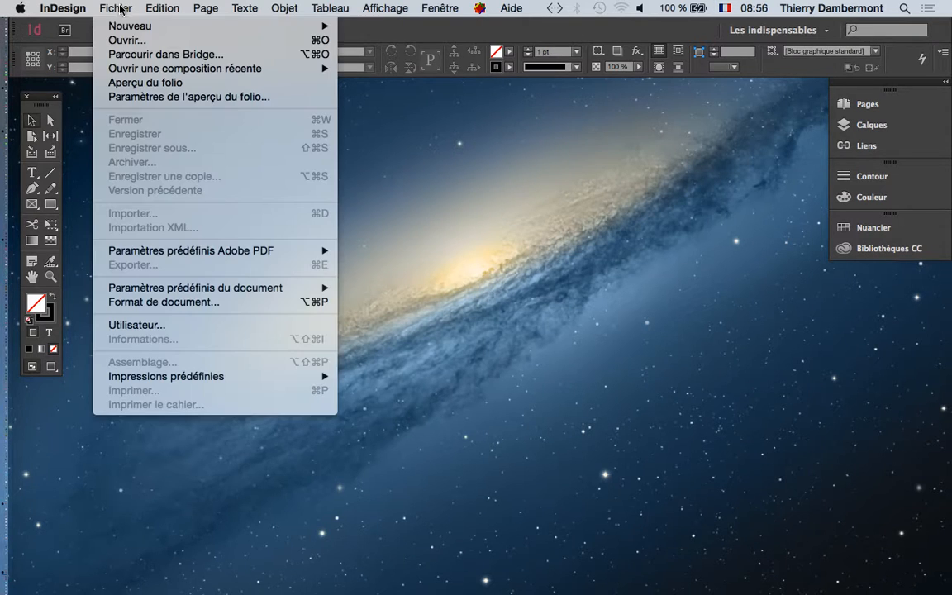
mouse_move(220, 26)
left_click(393, 32)
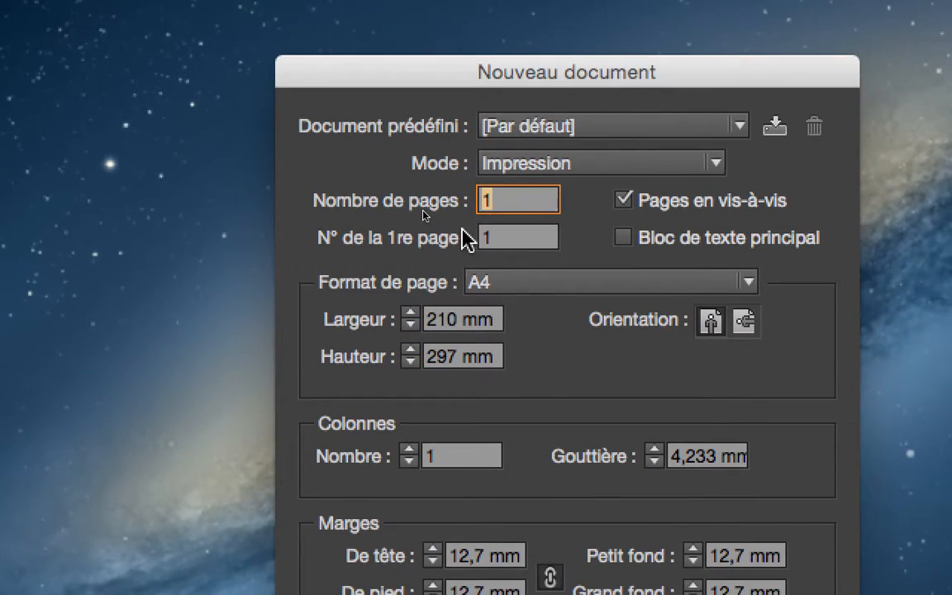
type("18")
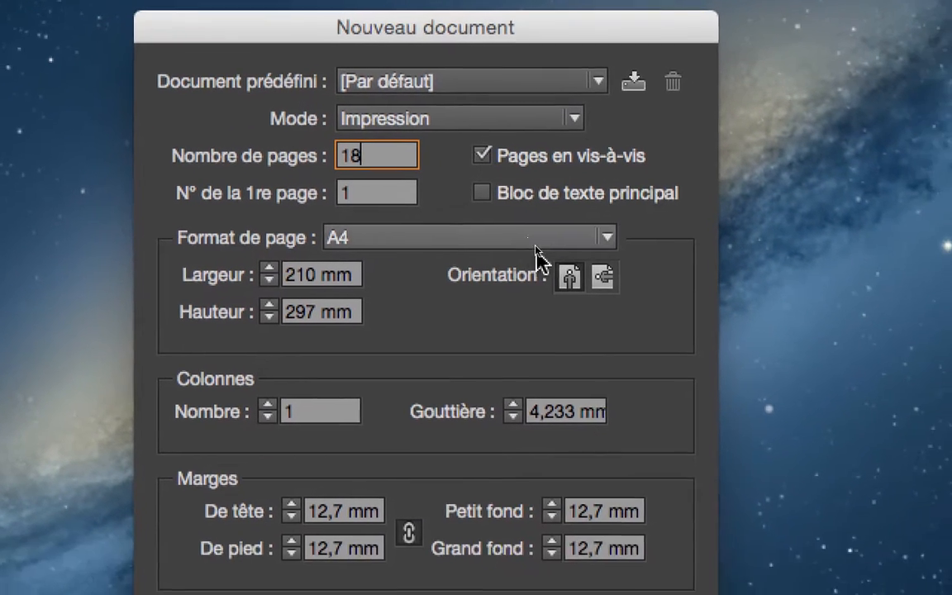
left_click(603, 276)
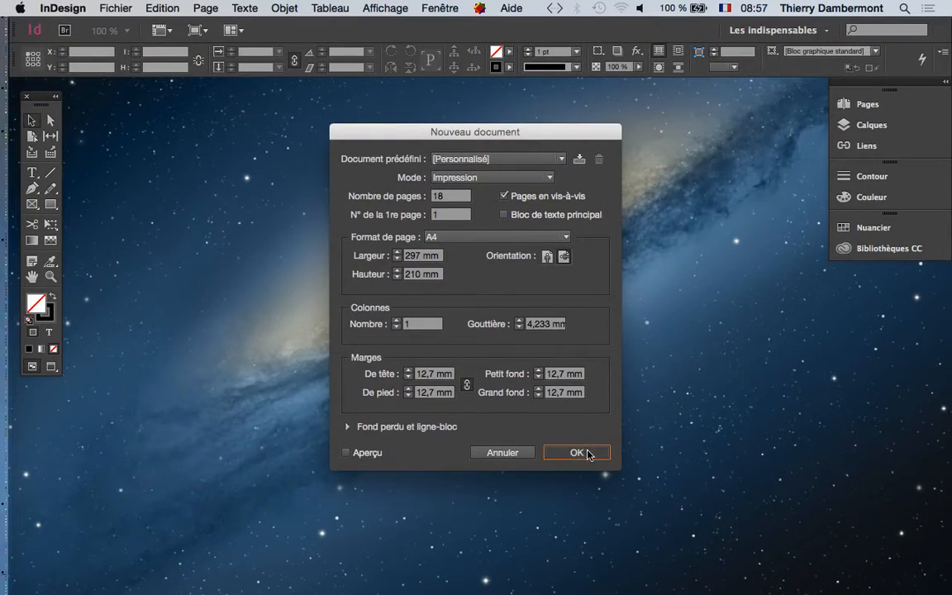
left_click(577, 452)
Examine how the new document's pages are arranged into facing spreads, from the full overview to the first pages.
key("super+minus")
key("super+minus")
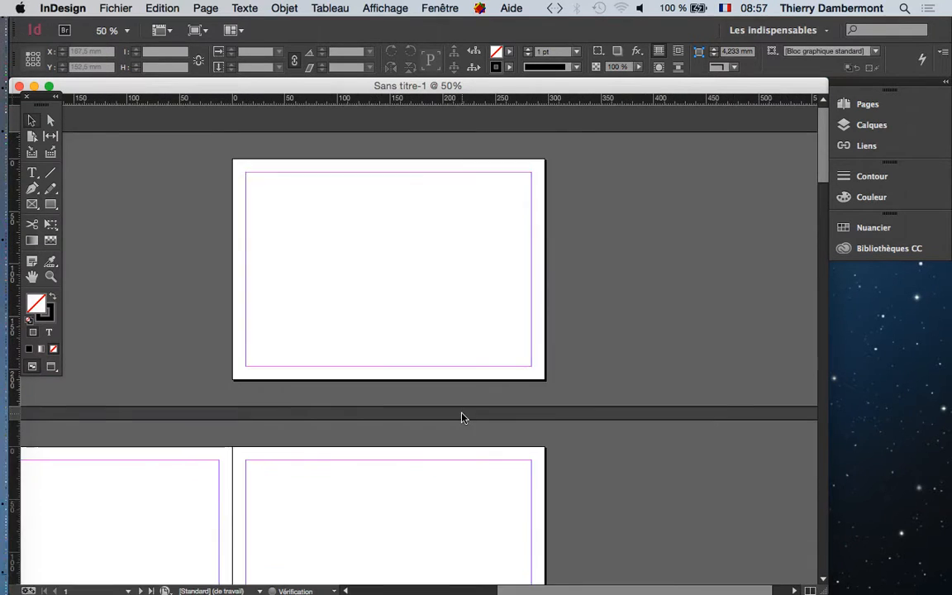
key("super+minus")
key("super+minus")
key("super+minus")
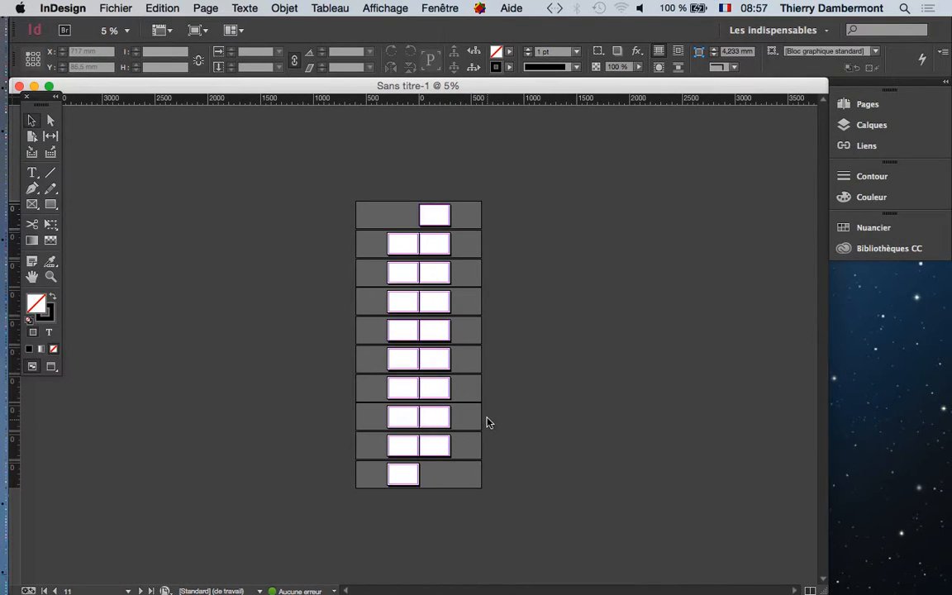
key("super+equal")
key("super+equal")
key("super+equal")
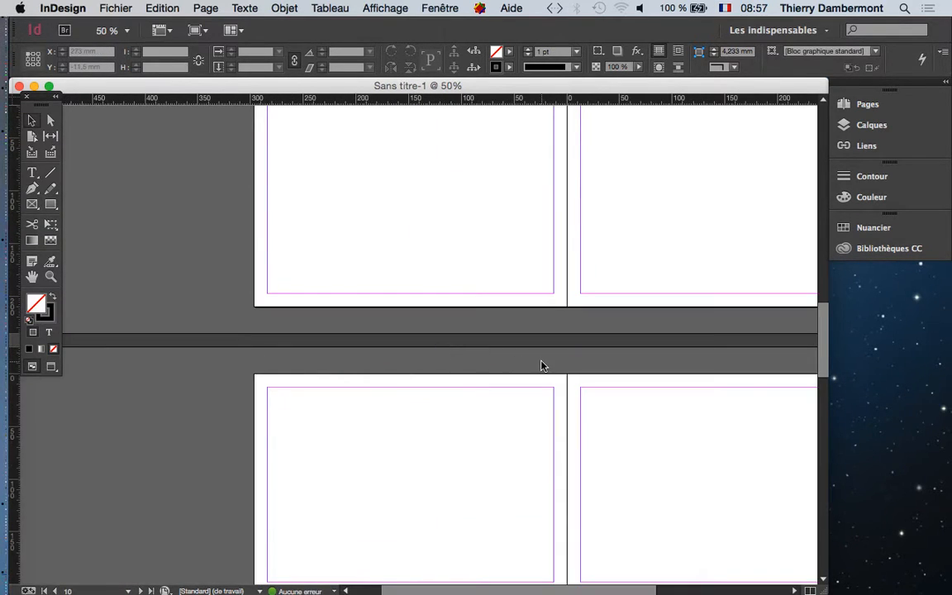
key("super+minus")
scroll(564, 277, "up", 2)
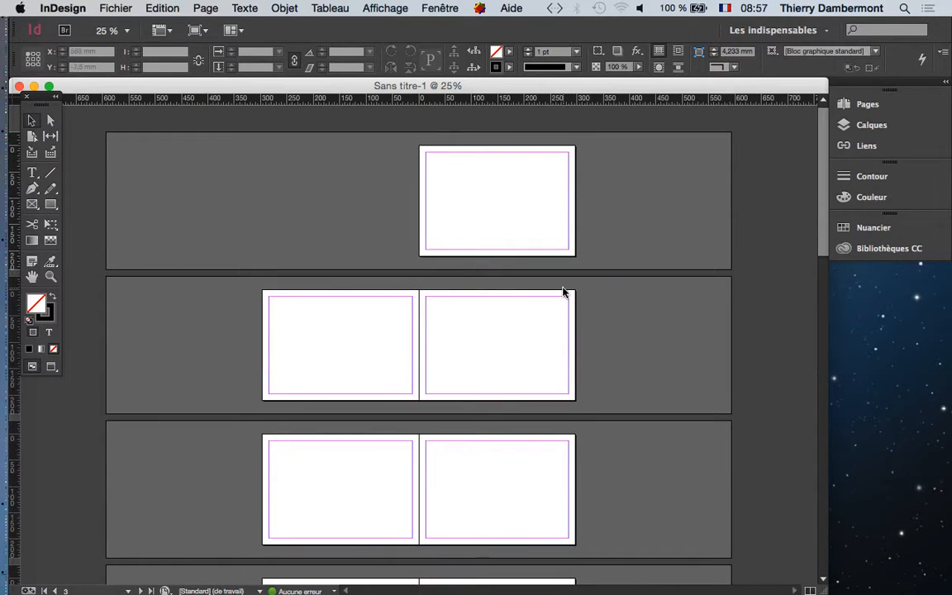
Float and enlarge the Pages panel with more room for masters, and open the A-Gabarit master spread.
left_click(877, 104)
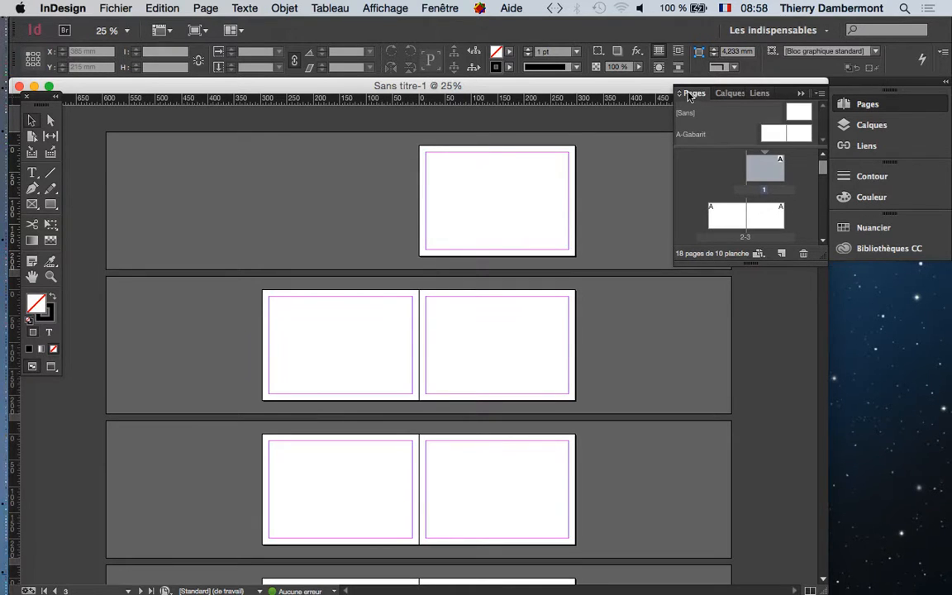
left_click_drag(690, 96, 608, 111)
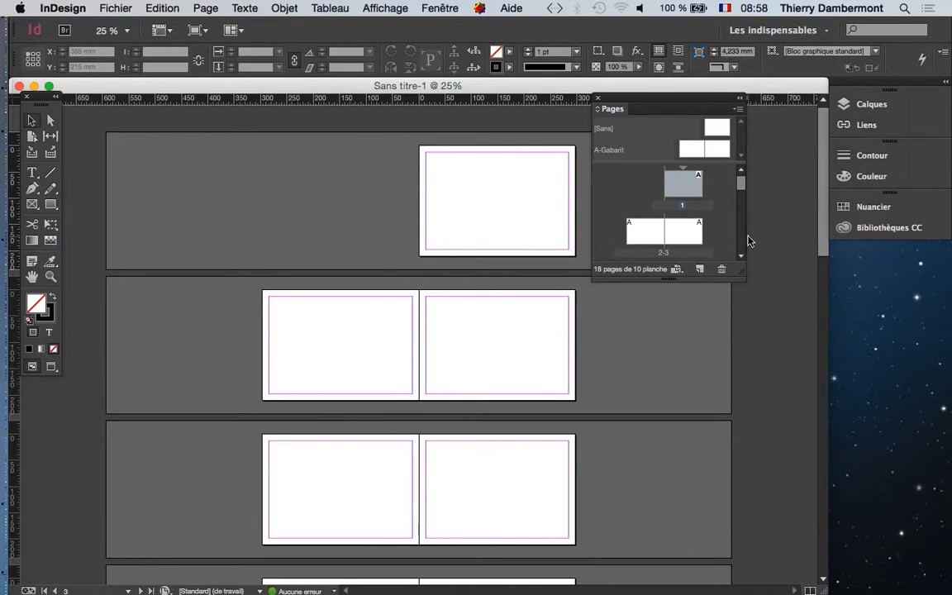
left_click_drag(744, 279, 796, 497)
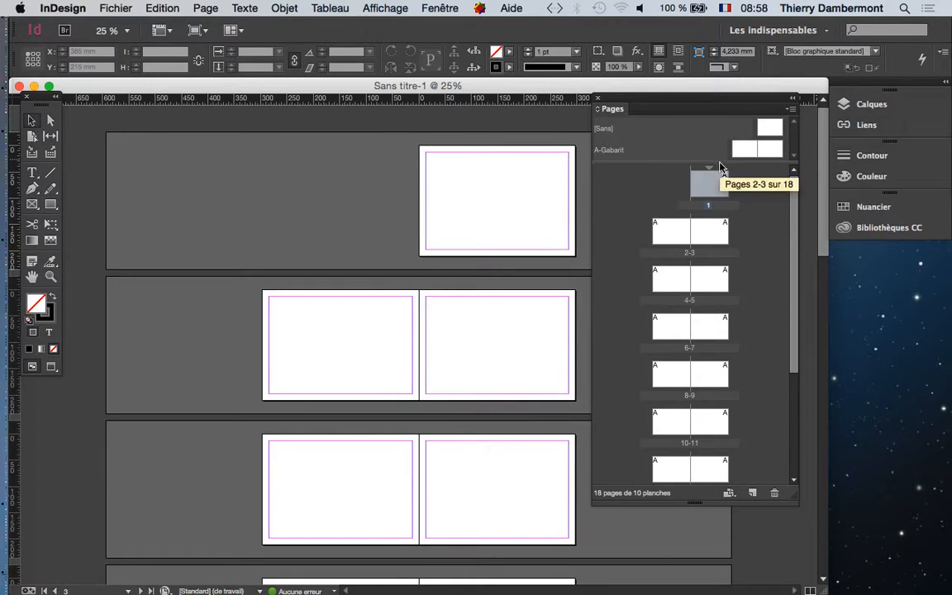
left_click_drag(721, 165, 710, 252)
double_click(748, 151)
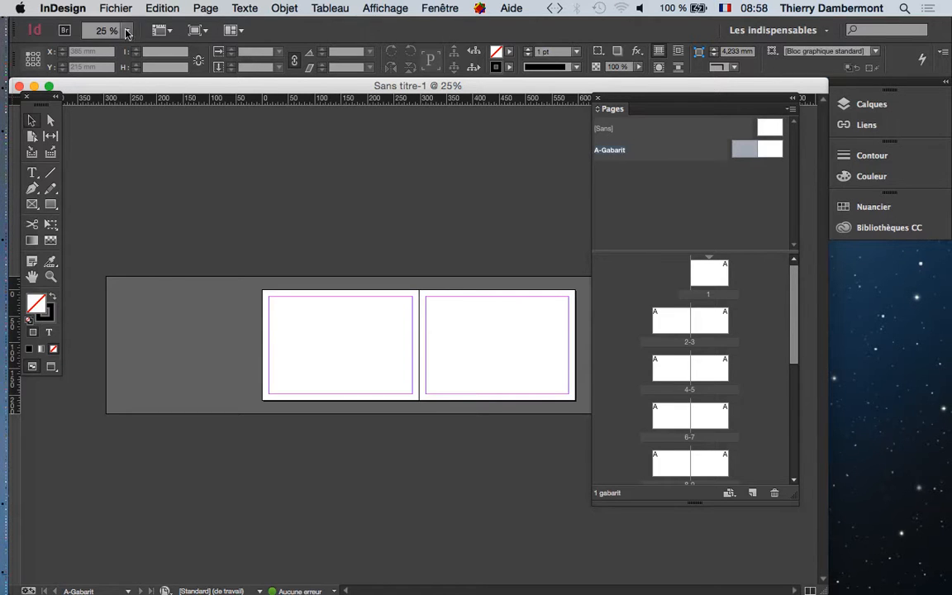
Open the recent document doc-double-page-16.indd and bring its 16-17 spread into view.
left_click(115, 9)
mouse_move(139, 71)
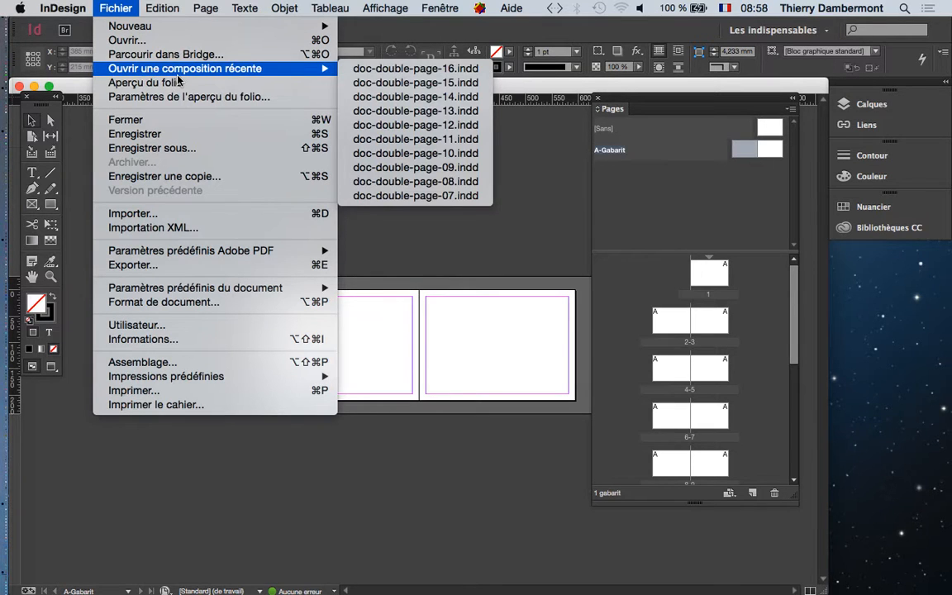
mouse_move(240, 68)
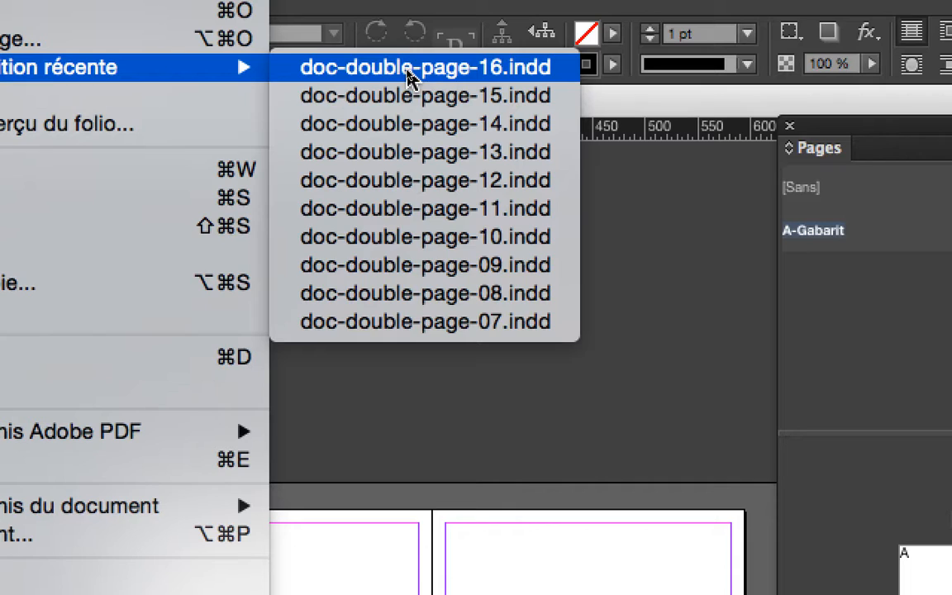
left_click(408, 71)
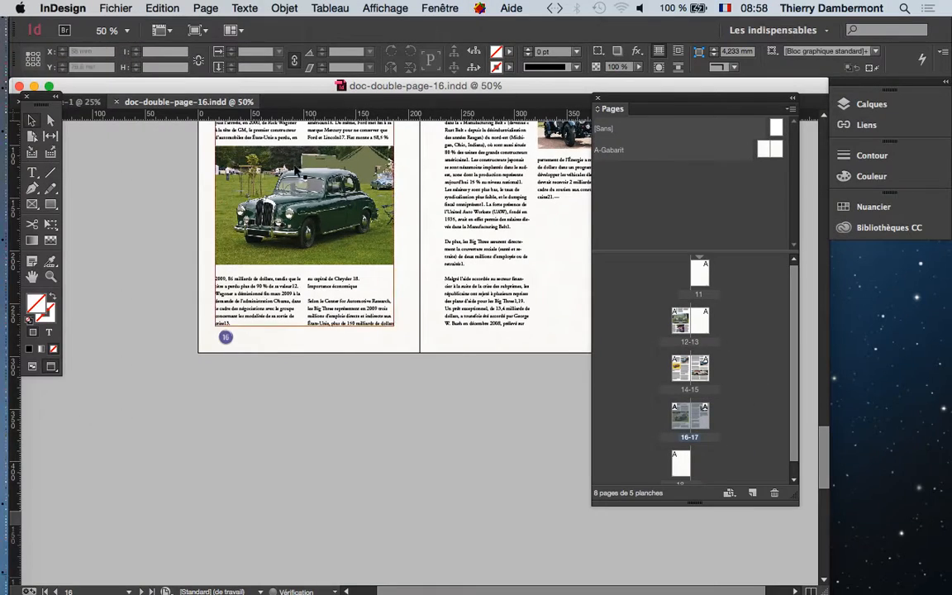
left_click_drag(401, 241, 306, 333)
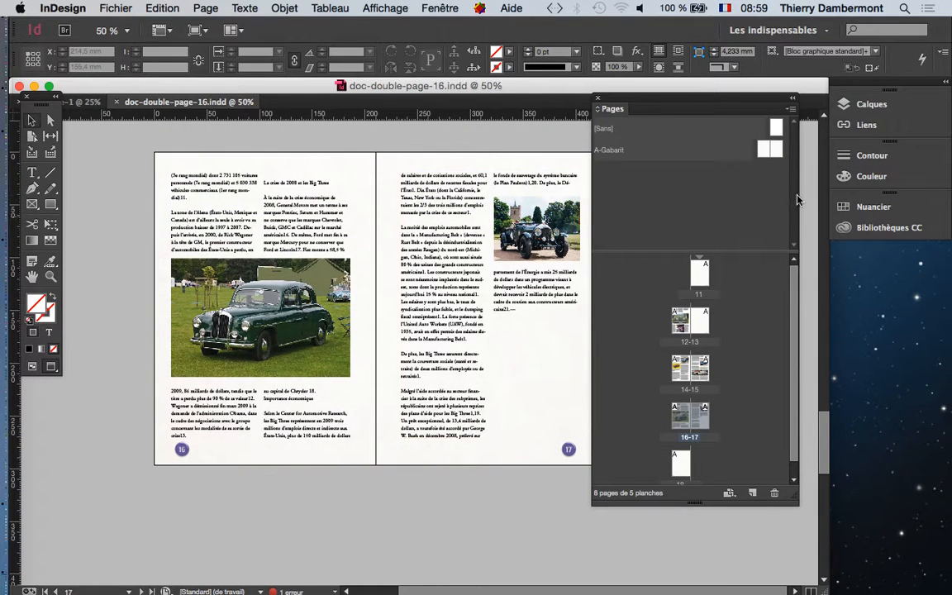
Open the document's A-Gabarit master spread and move the Pages panel off it to inspect both page-number markers.
double_click(770, 151)
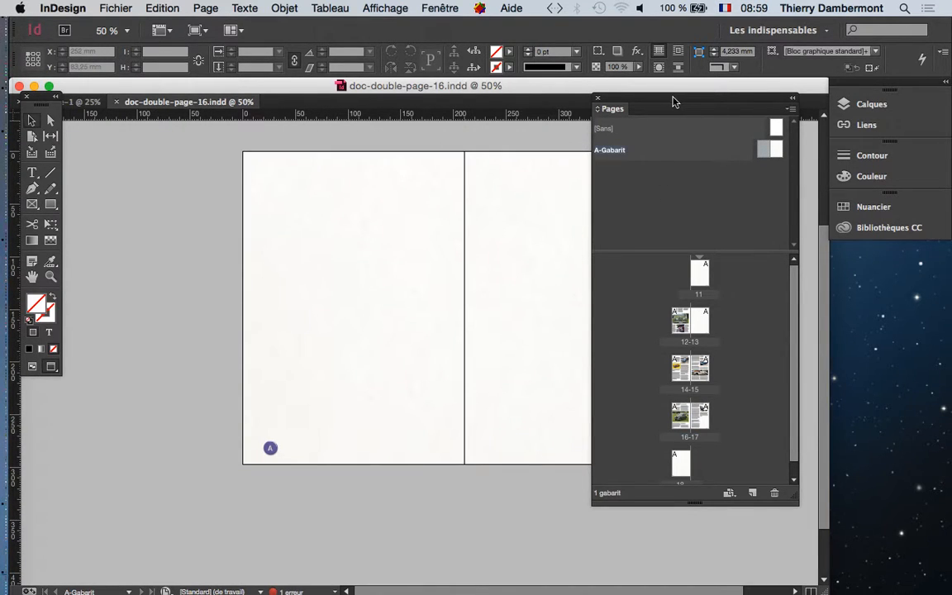
left_click_drag(674, 102, 817, 303)
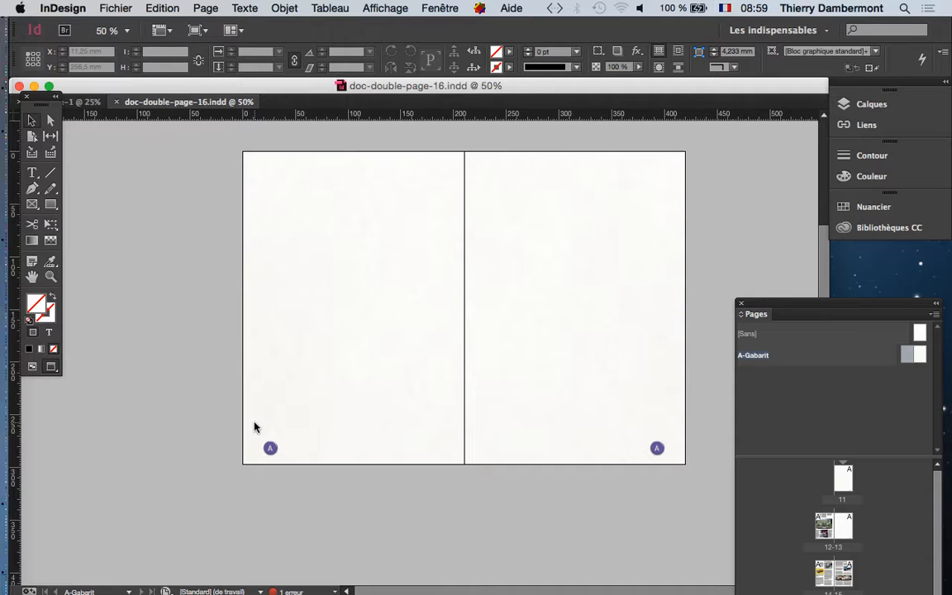
left_click_drag(255, 427, 679, 457)
left_click_drag(425, 236, 318, 258)
left_click_drag(157, 437, 593, 469)
Display the Calques panel as a floating panel over the master spread and enlarge it.
left_click(439, 7)
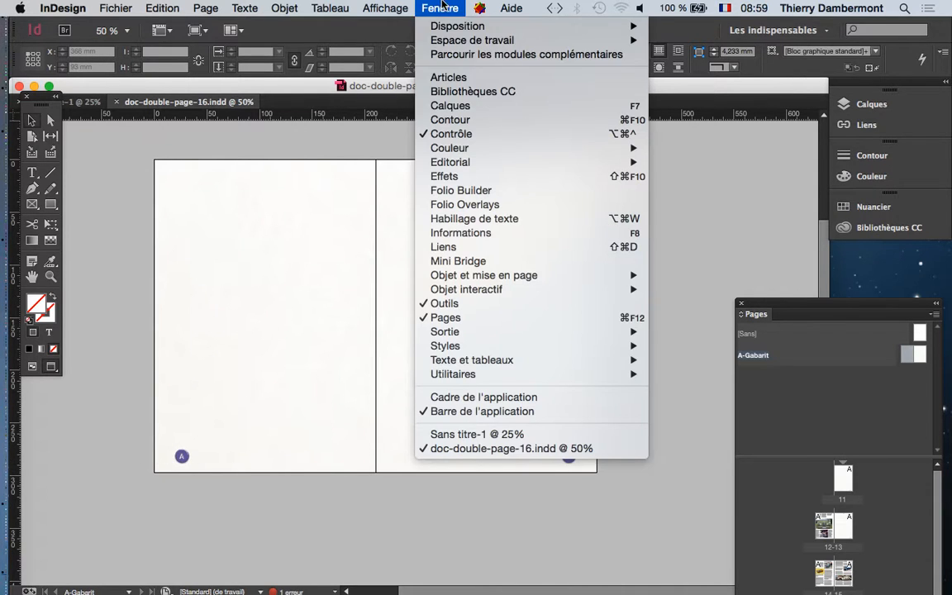
left_click(534, 110)
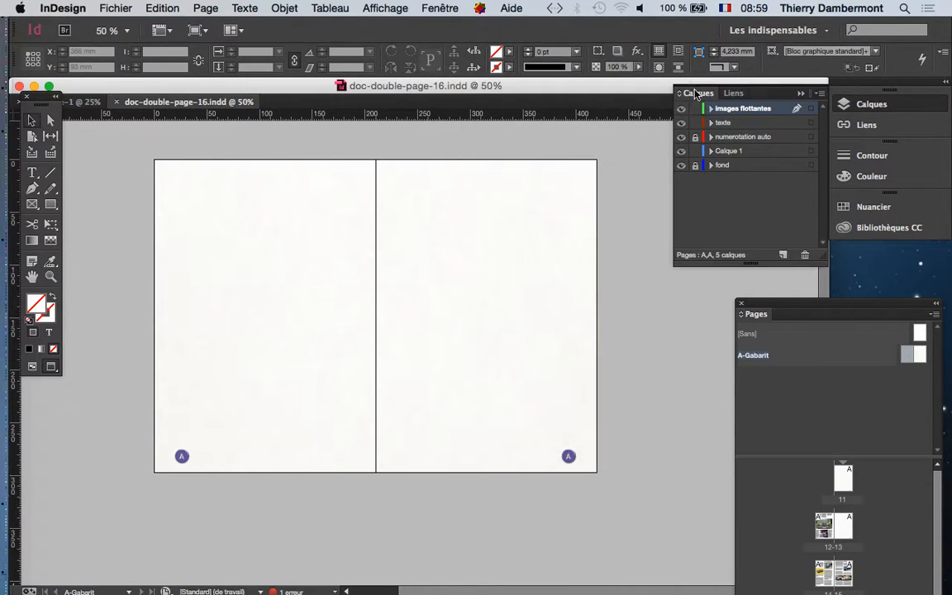
left_click_drag(695, 93, 432, 147)
left_click(798, 93)
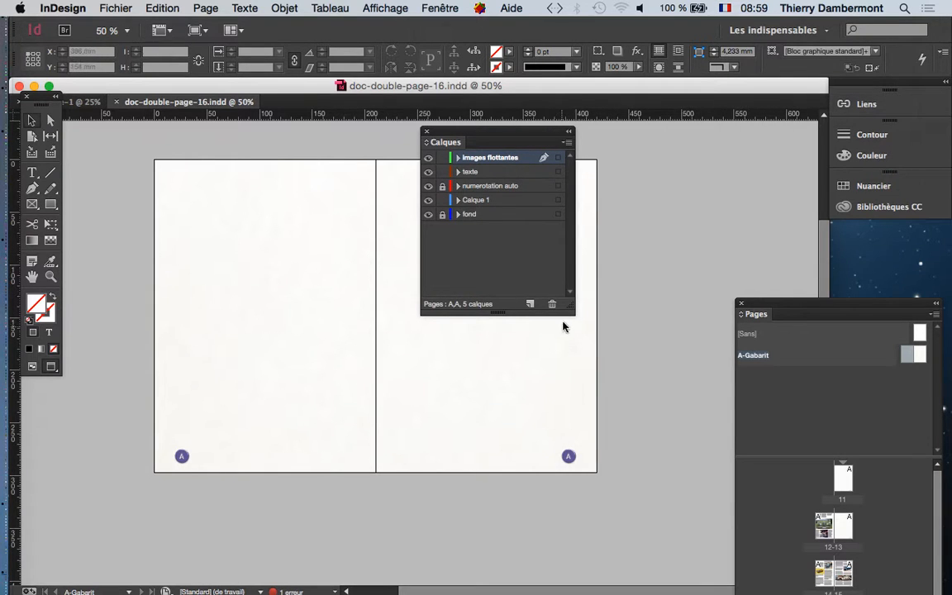
left_click_drag(569, 306, 596, 343)
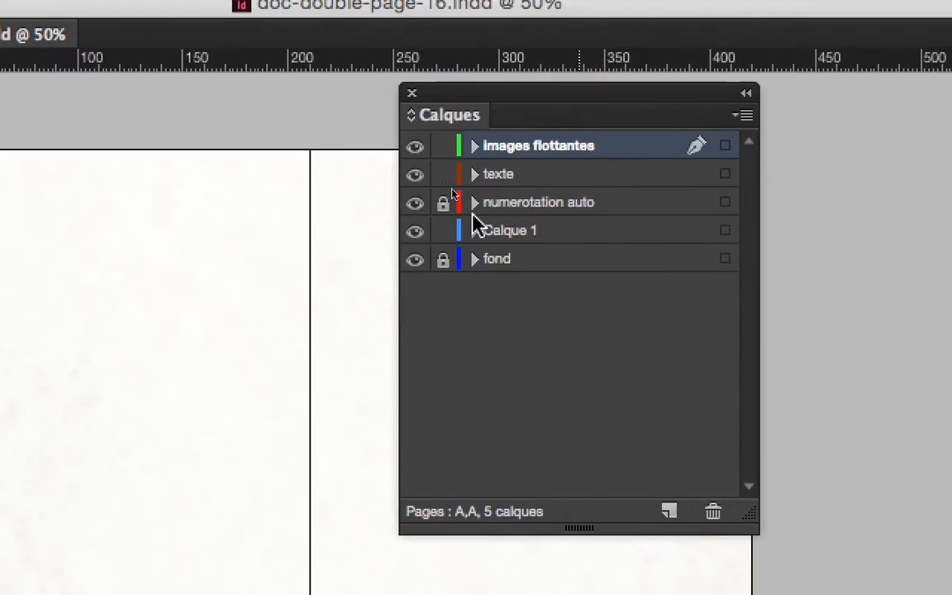
Unlock the numerotation auto layer and lock all the other layers.
left_click(443, 202)
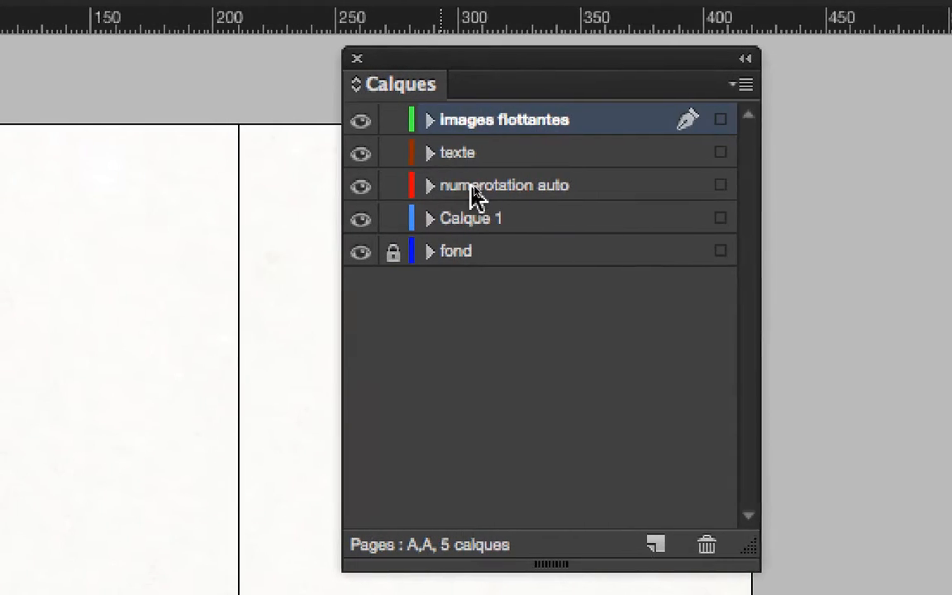
left_click(393, 187, "alt")
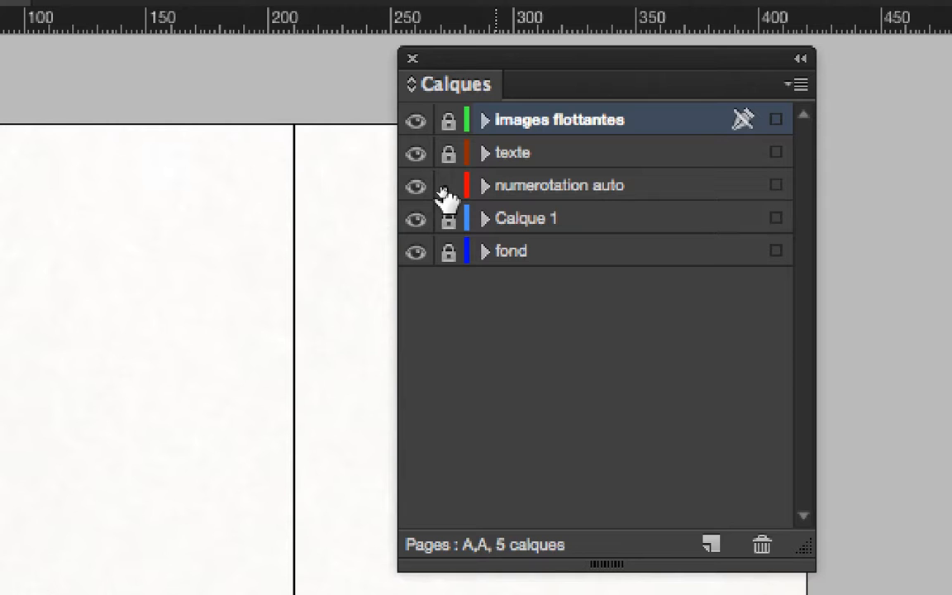
Copy both page-number markers from the foot of the A-Gabarit spread, keeping only the numerotation auto layer unlocked.
left_click(443, 193, "alt")
left_click(444, 193, "alt")
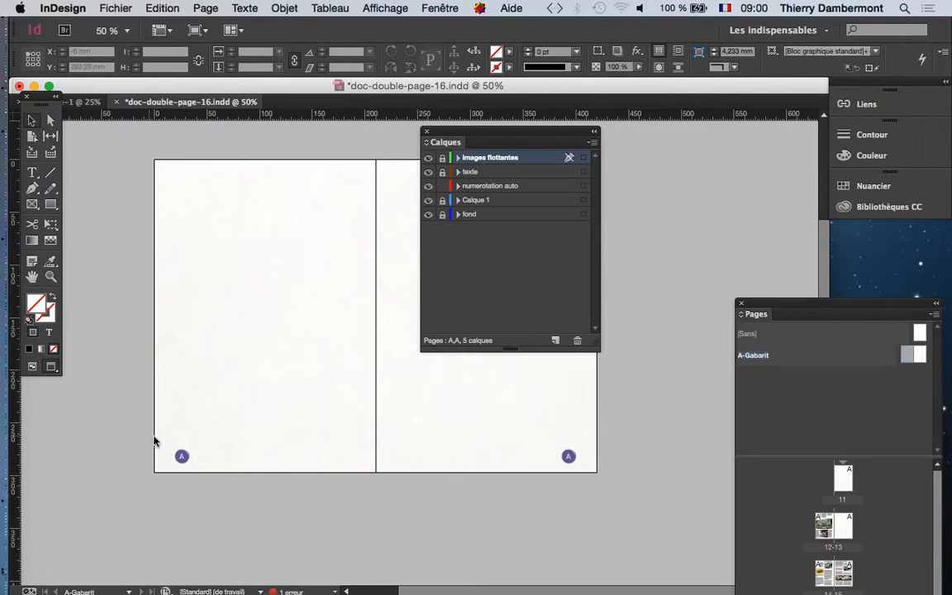
left_click_drag(154, 441, 633, 502)
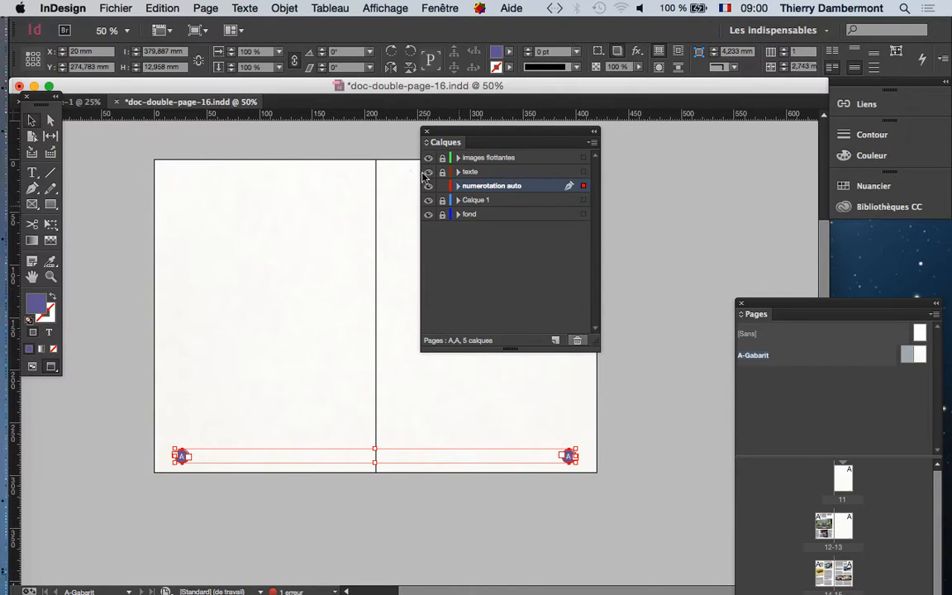
Switch to the Sans titre-1 document, move the Calques panel off its A-Gabarit spread and paste the two page-number markers there.
left_click(79, 102)
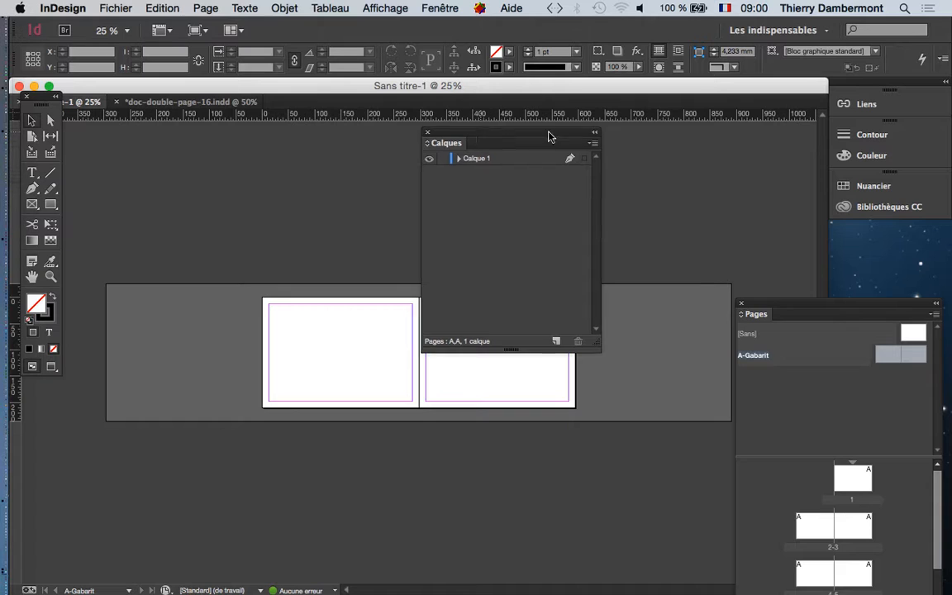
left_click_drag(548, 134, 767, 140)
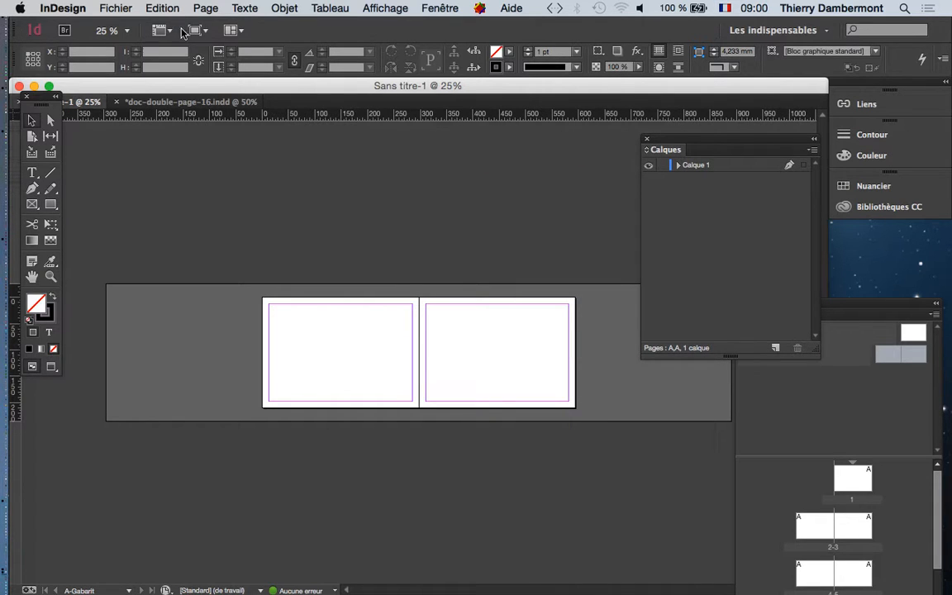
key("super+v")
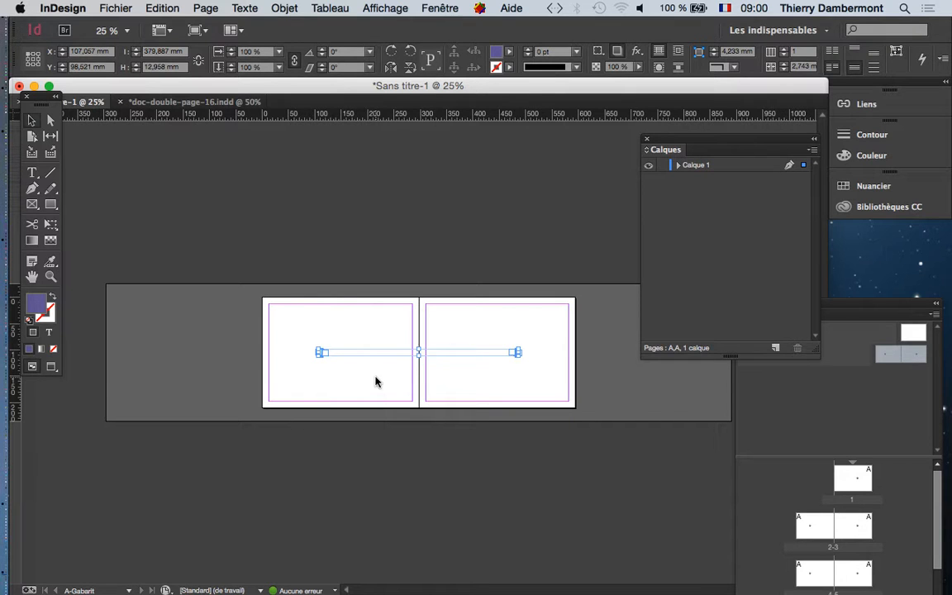
Move the left page's number marker onto the lower-left corner of the margins, at about X 6.2 mm, Y 190.8 mm.
left_click(376, 382)
key("super+plus")
key("super+plus")
key("super+minus")
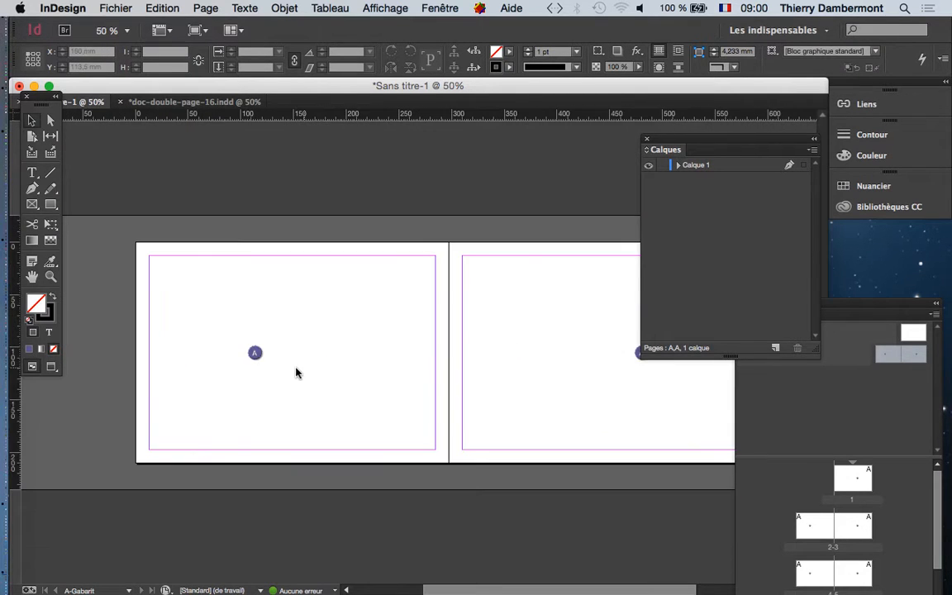
left_click_drag(258, 357, 152, 453)
key("super+plus")
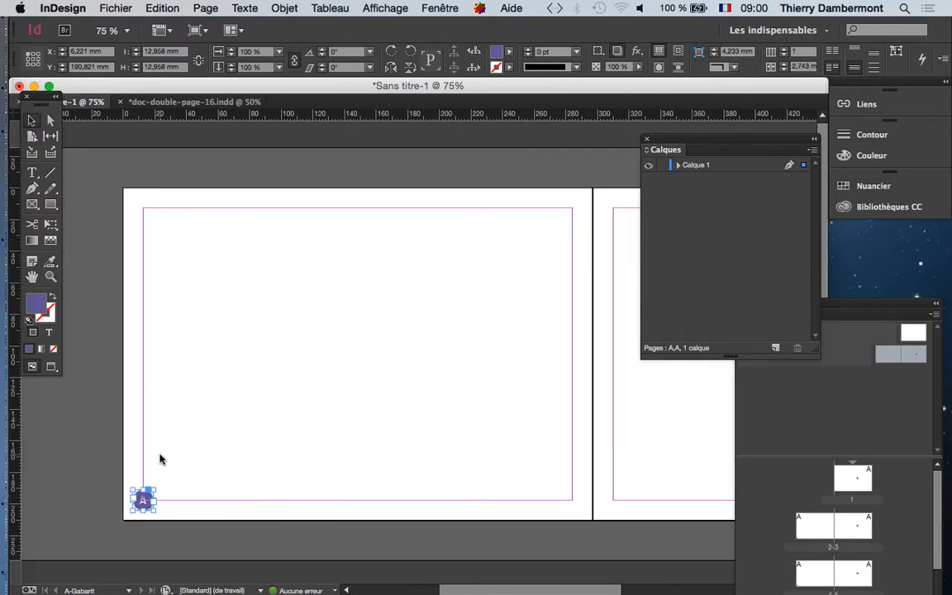
key("super+plus")
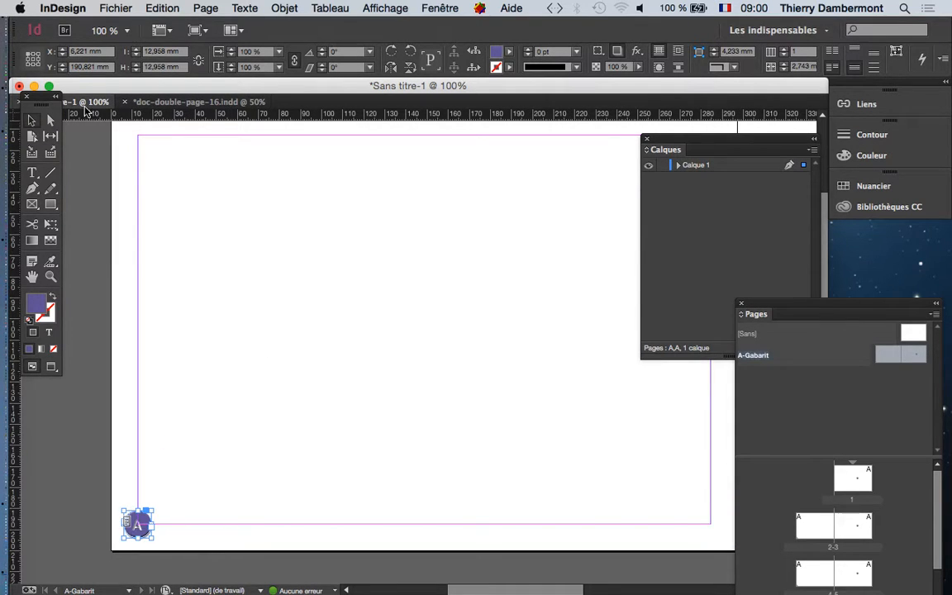
Move the Tools panel clear of the document names and keep Sans titre-1 as the active document.
left_click_drag(41, 98, 45, 171)
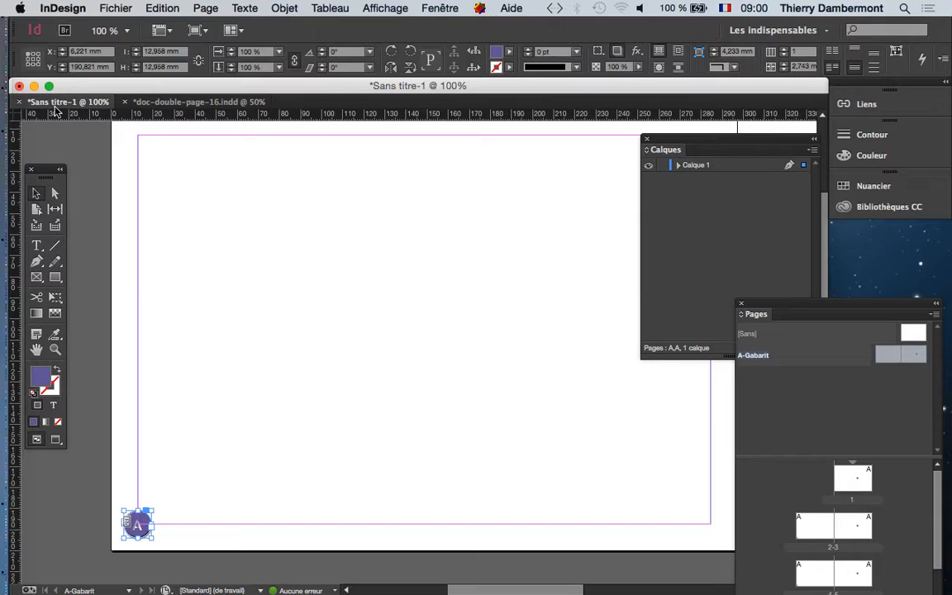
left_click(429, 10)
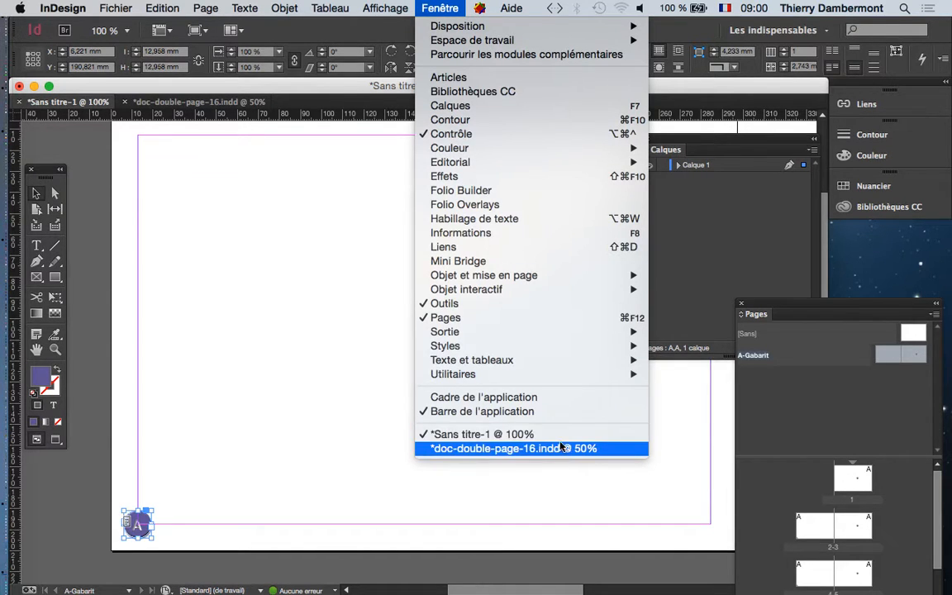
left_click(502, 434)
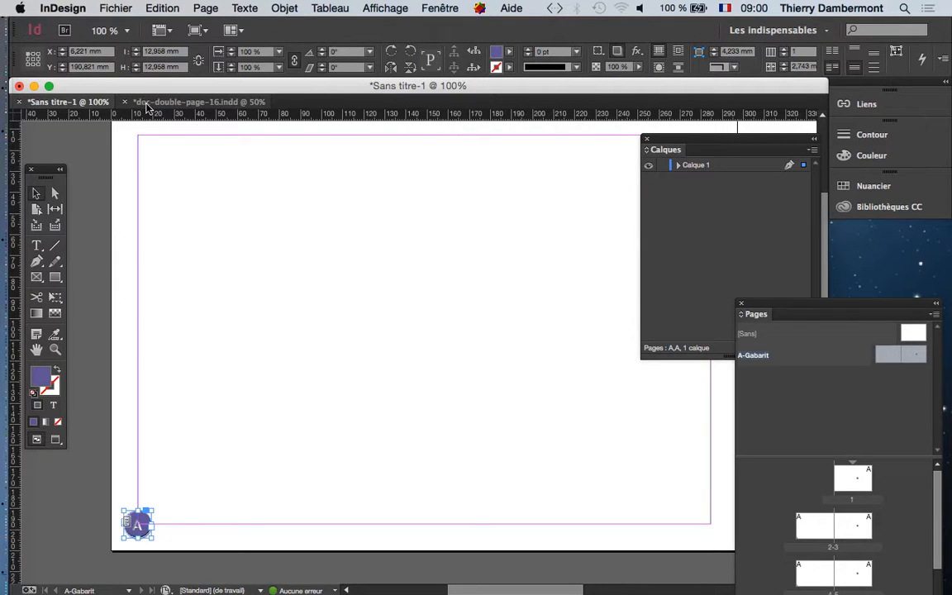
Move the right page's number marker onto the lower-right corner of the margins, at about X 574.8 mm, Y 190.8 mm, and deselect it.
scroll(127, 548, "up", 3)
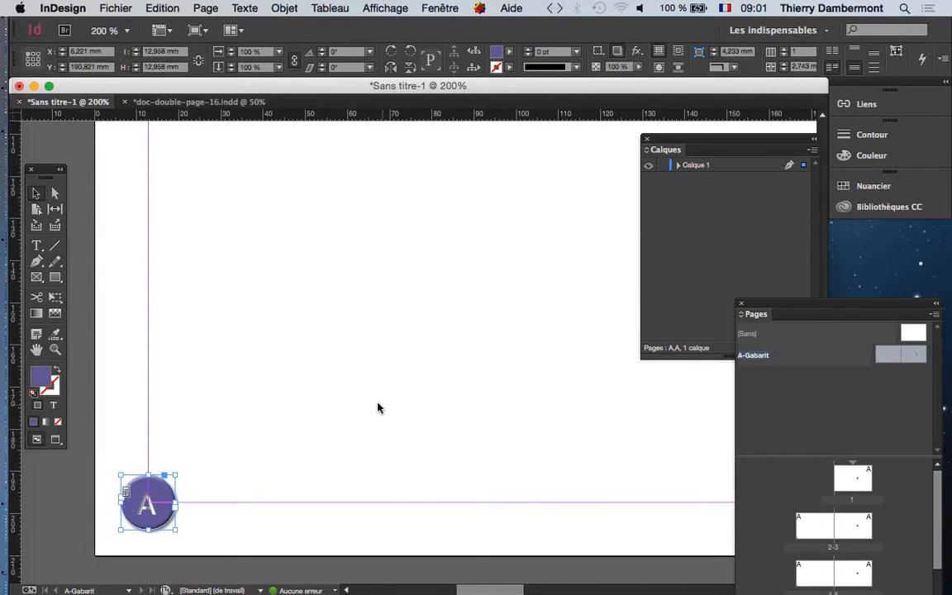
scroll(401, 422, "down", 3)
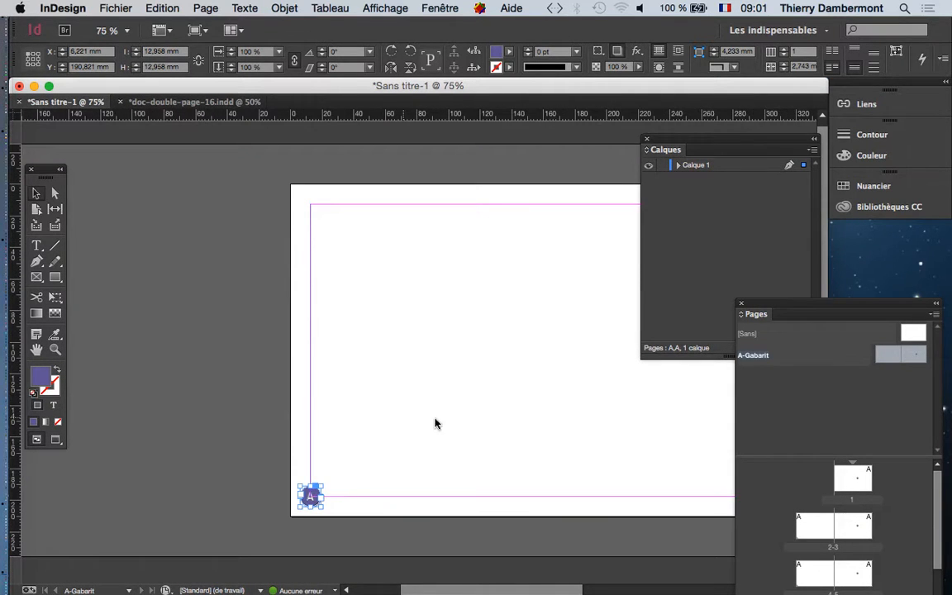
scroll(413, 373, "right", 5)
scroll(389, 406, "down", 2)
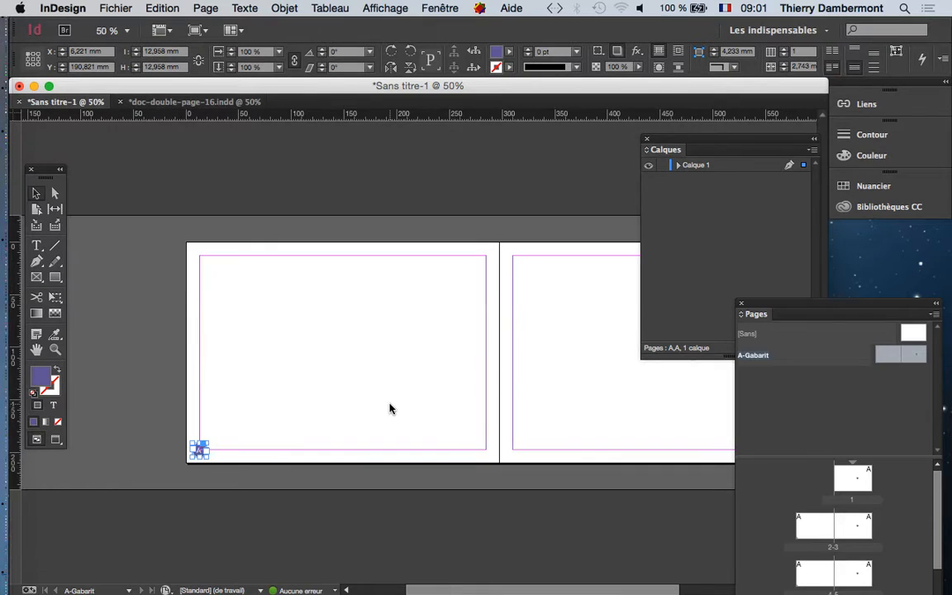
scroll(372, 372, "right", 5)
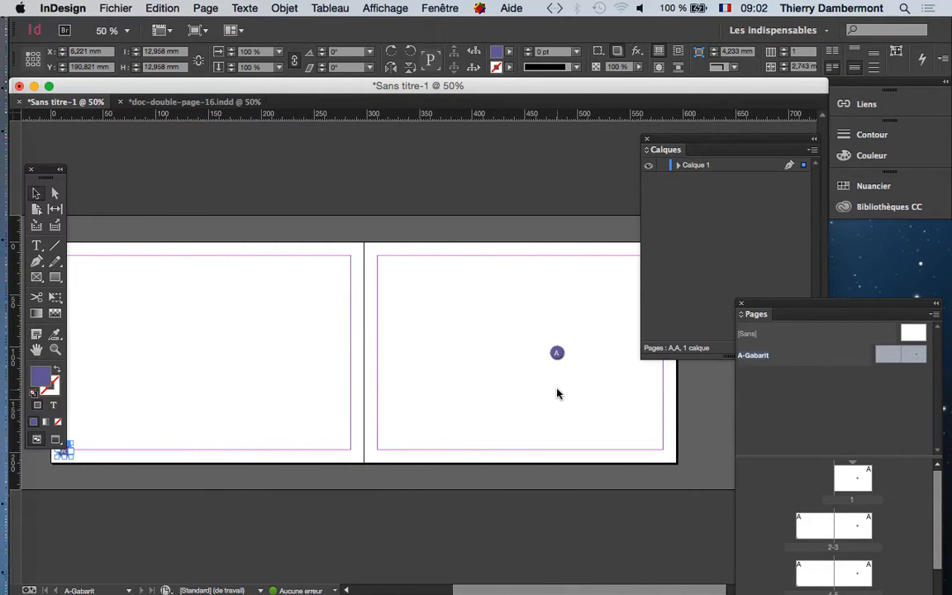
left_click_drag(558, 357, 666, 454)
scroll(665, 461, "up", 4)
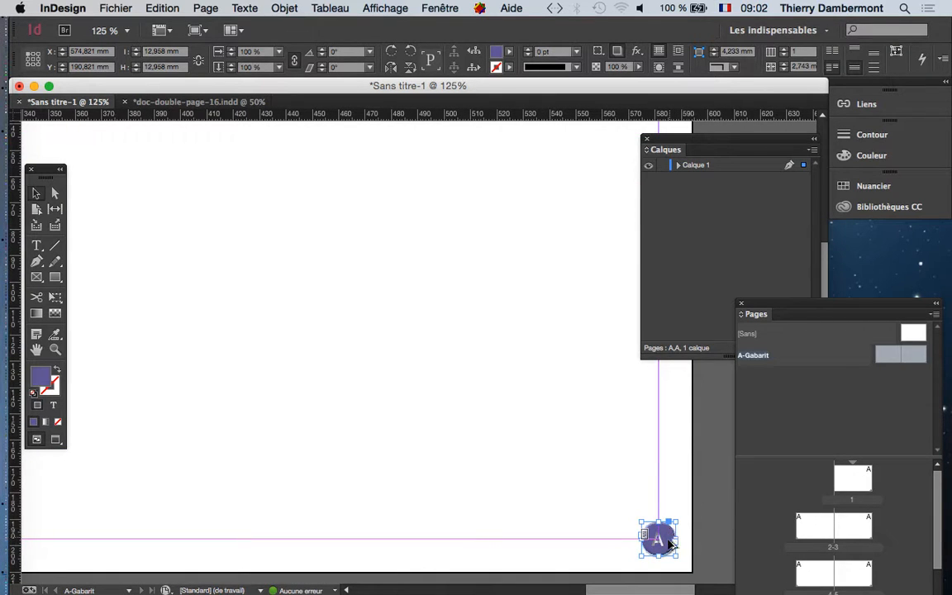
scroll(669, 541, "up", 1)
scroll(668, 548, "down", 1)
scroll(506, 365, "down", 3)
left_click_drag(314, 382, 412, 365)
left_click(359, 456)
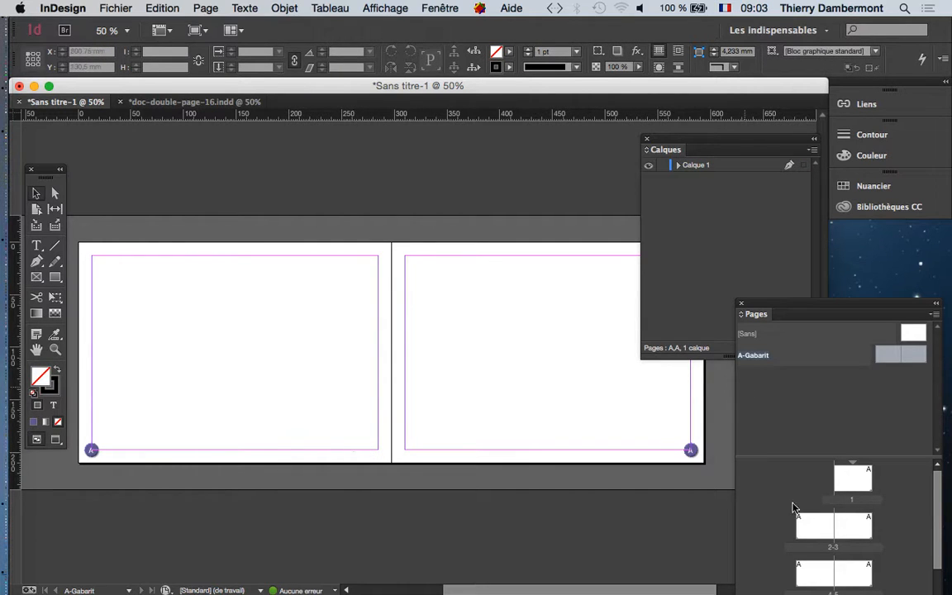
Move the Pages panel over the layout and open page 4 in the 4-5 spread.
left_click_drag(795, 305, 603, 96)
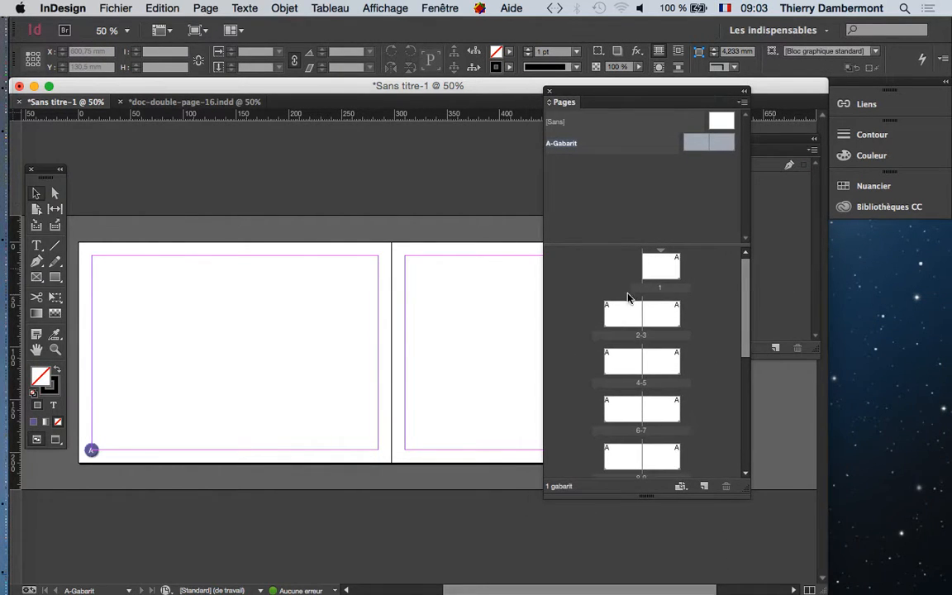
left_click(626, 316)
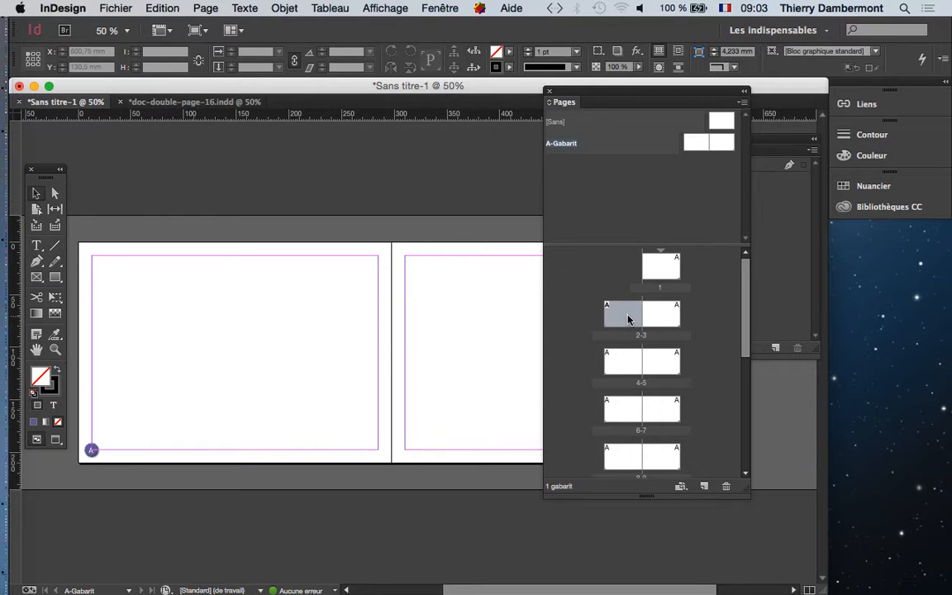
double_click(625, 369)
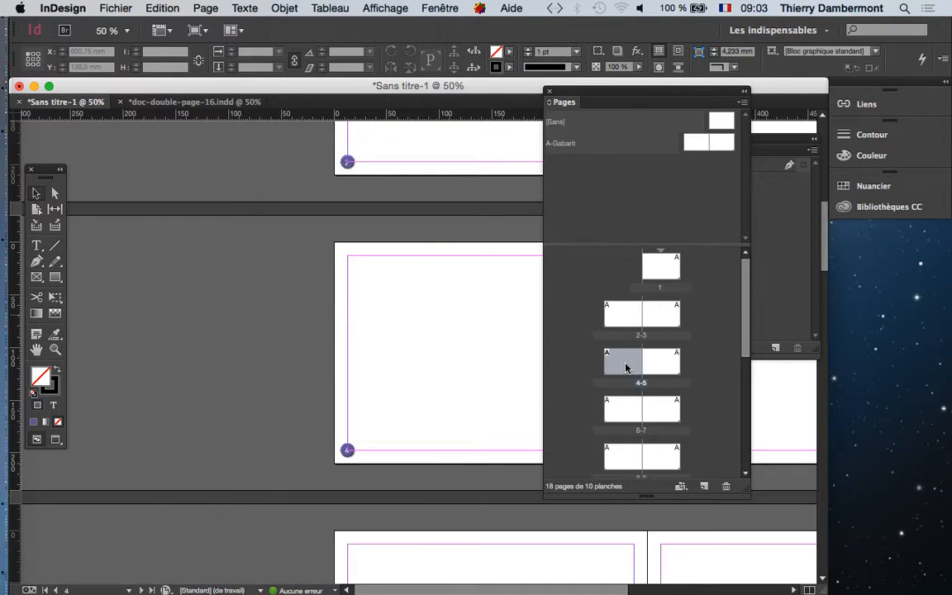
Examine the automatic page numbers in the lower outer corners of the 4-5 spread and the spreads below it.
scroll(425, 457, "up", 3)
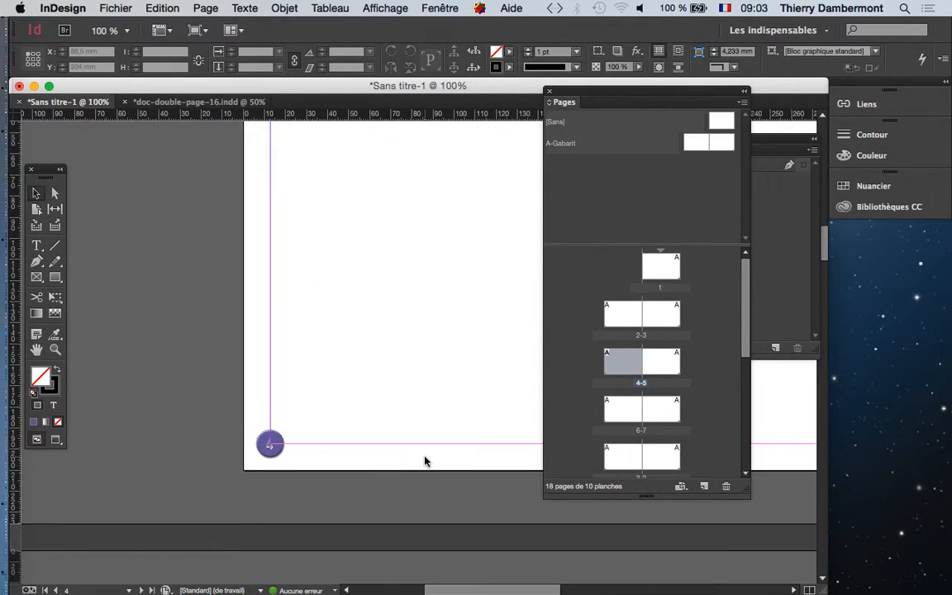
scroll(445, 472, "right", 10)
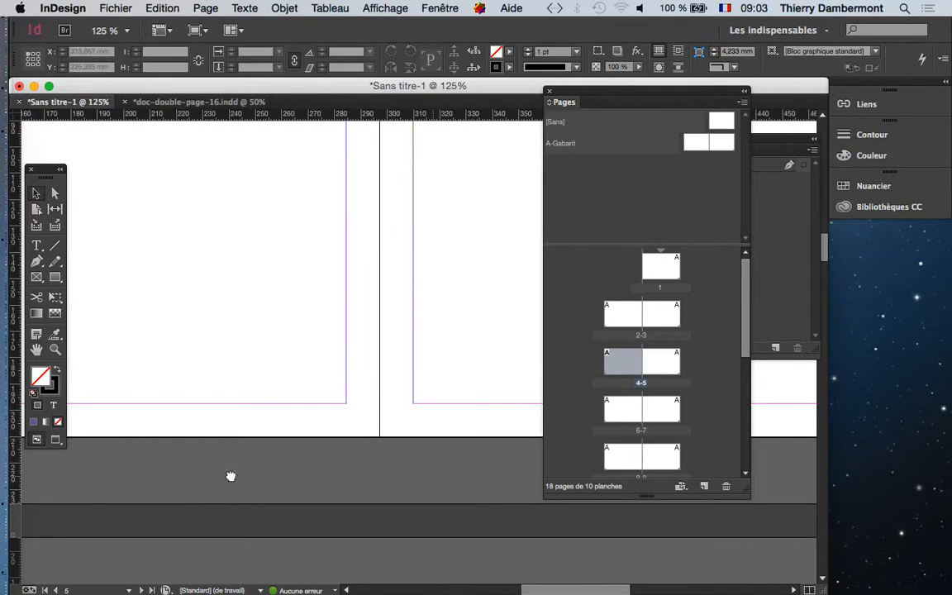
scroll(181, 483, "down", 10)
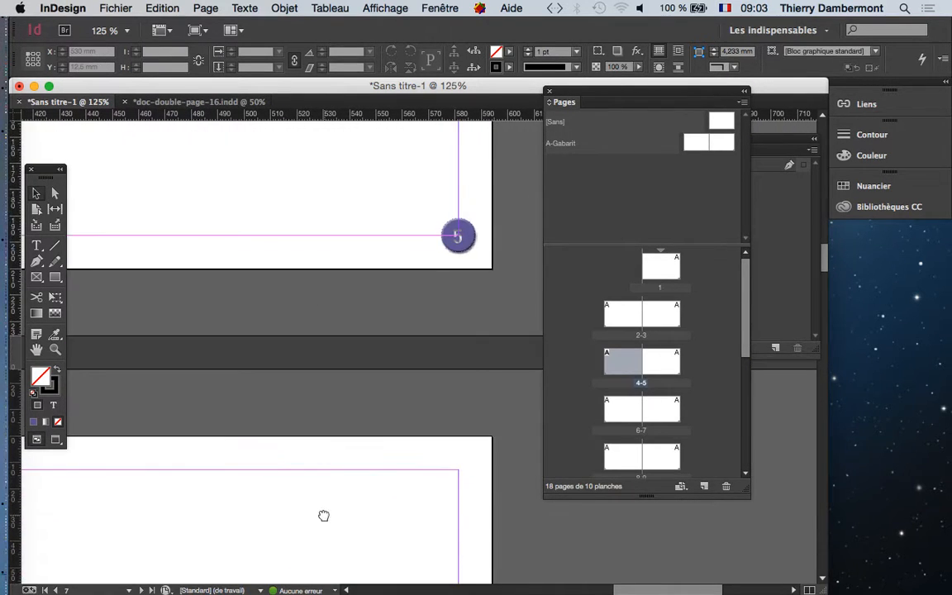
scroll(359, 314, "down", 5)
scroll(361, 319, "down", 3)
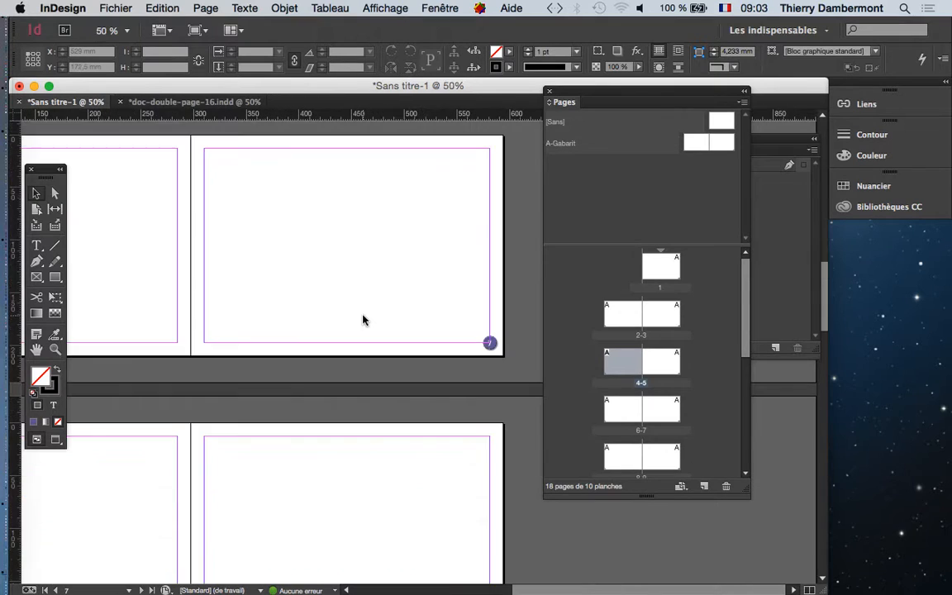
left_click_drag(231, 255, 419, 294)
key("super+minus")
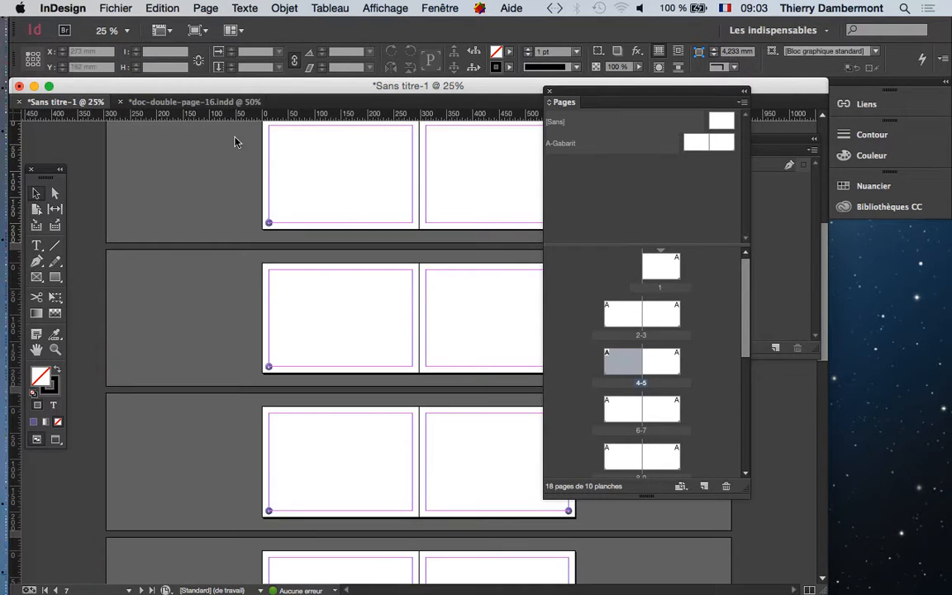
left_click_drag(255, 226, 257, 263)
key("super+equal")
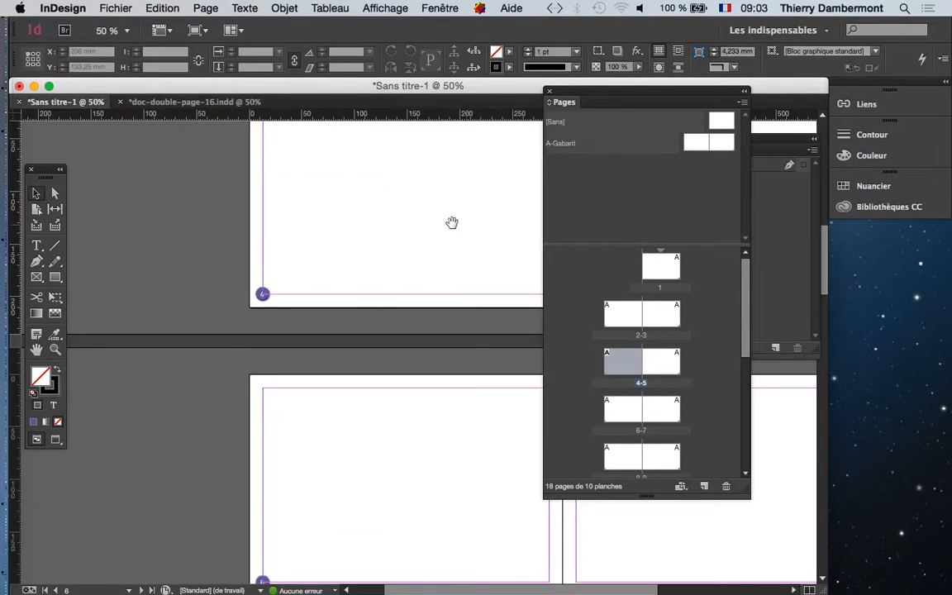
left_click_drag(450, 221, 284, 289)
Save the document as images-ancrees-01.indd in the InDesign jour 2 folder, in Document InDesign CC 2014 format.
left_click(115, 8)
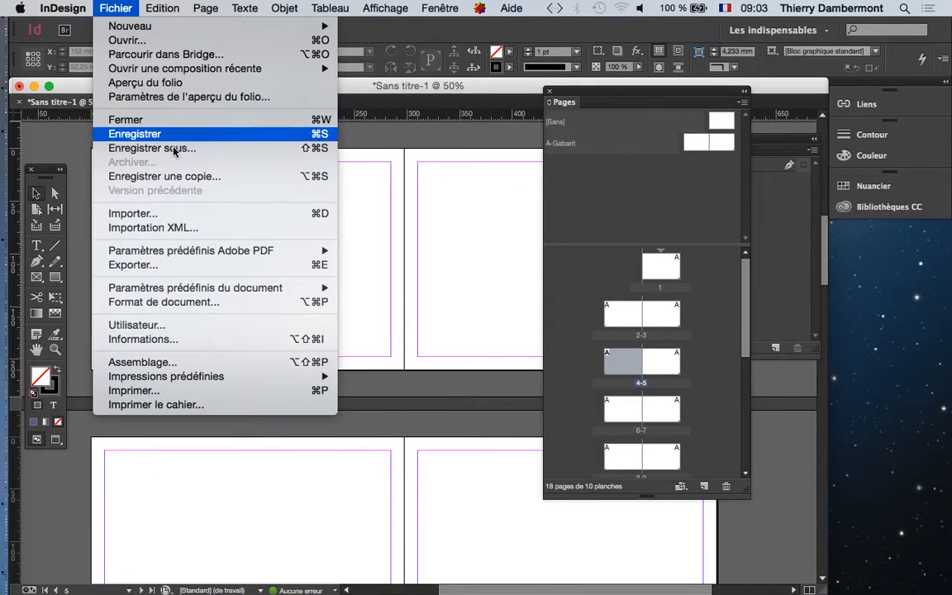
left_click(176, 150)
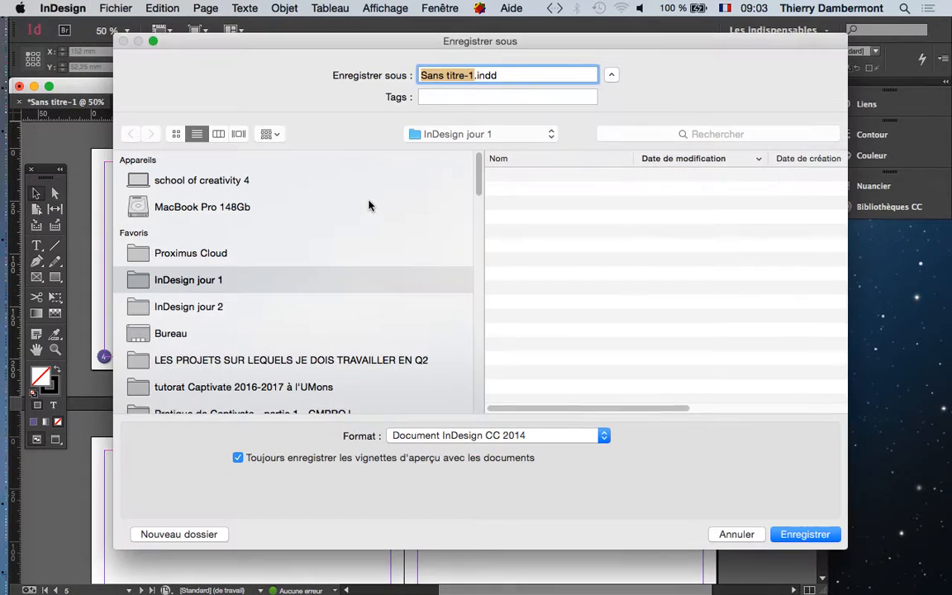
left_click(231, 305)
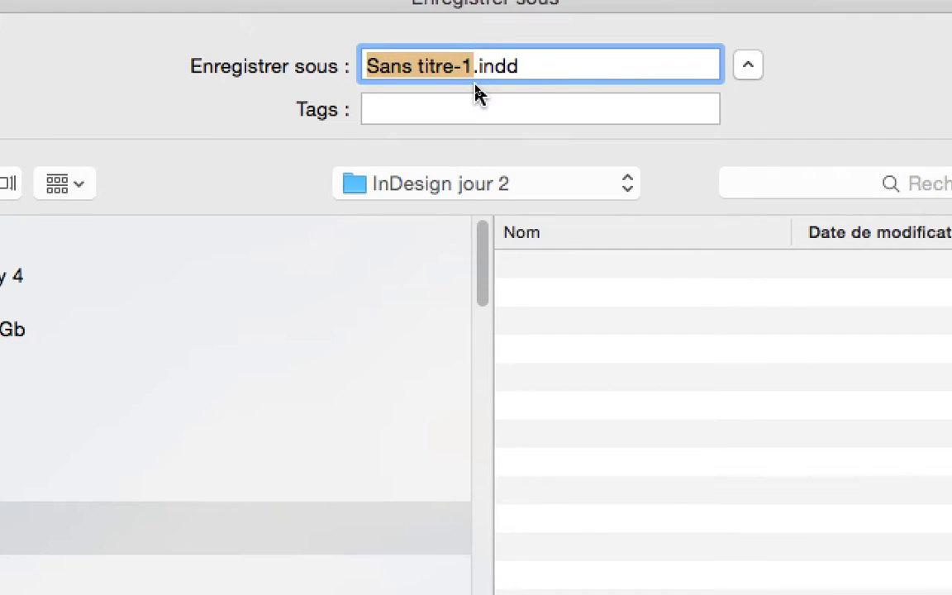
type("images-an")
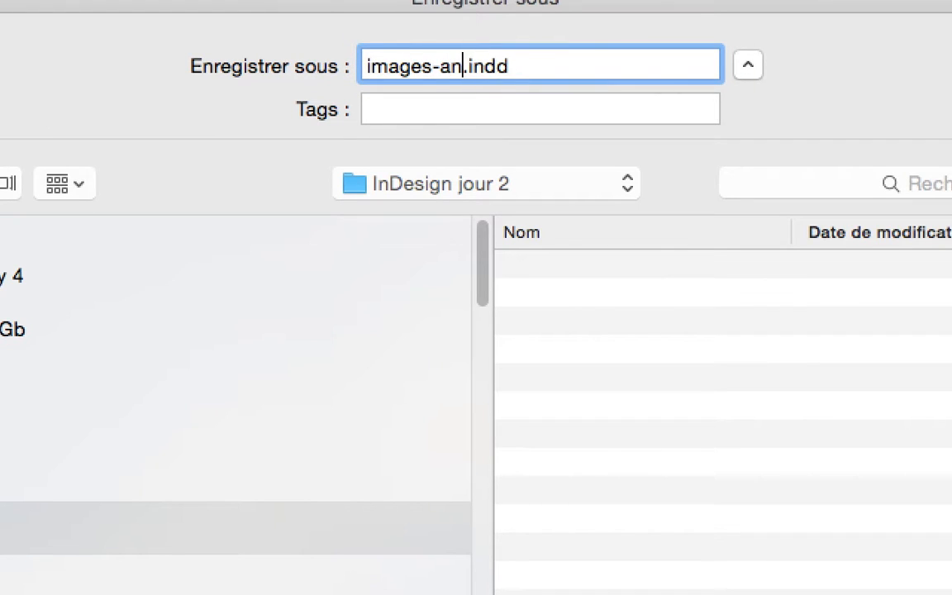
type("crees")
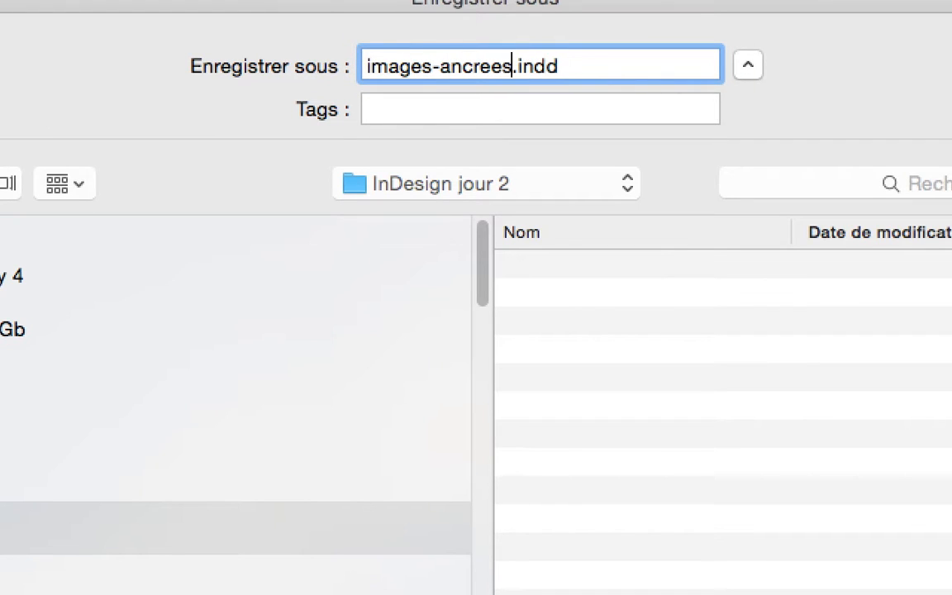
type("-01")
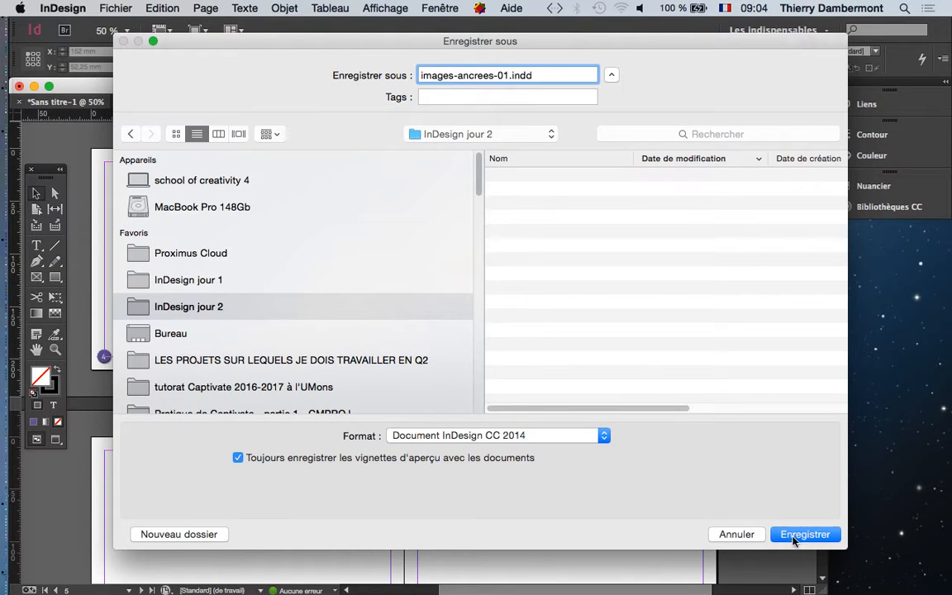
left_click(794, 535)
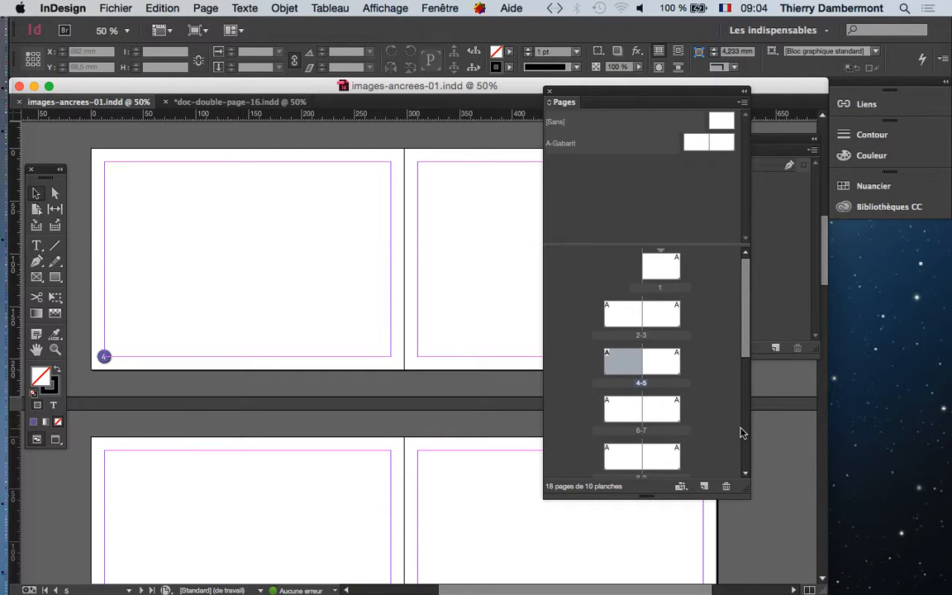
Bring the Calques panel in front of the Pages panel.
left_click(432, 7)
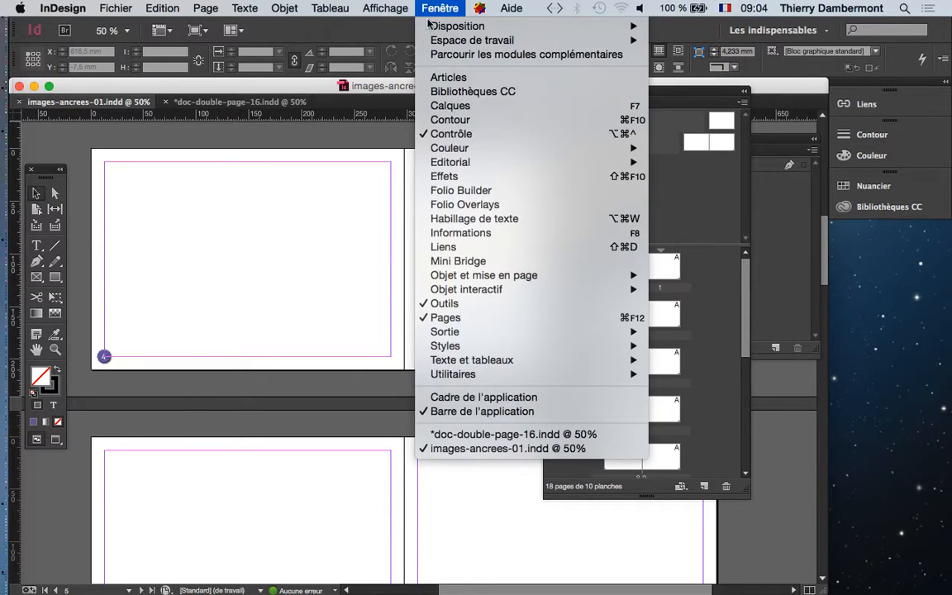
left_click(451, 105)
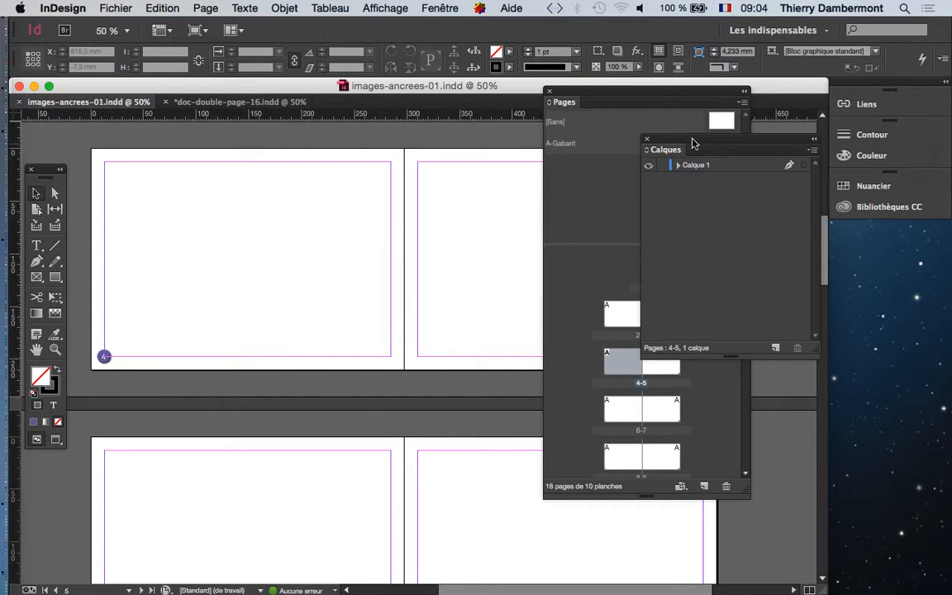
Move the Calques panel clear of the Pages panel and rename the layer Calque 1 as numerotation.
left_click_drag(693, 144, 347, 168)
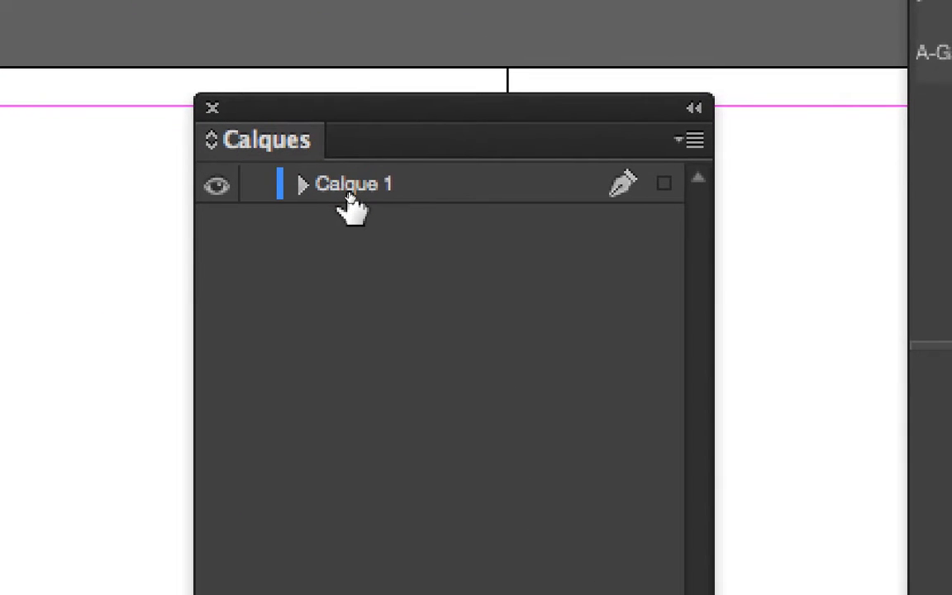
double_click(351, 199)
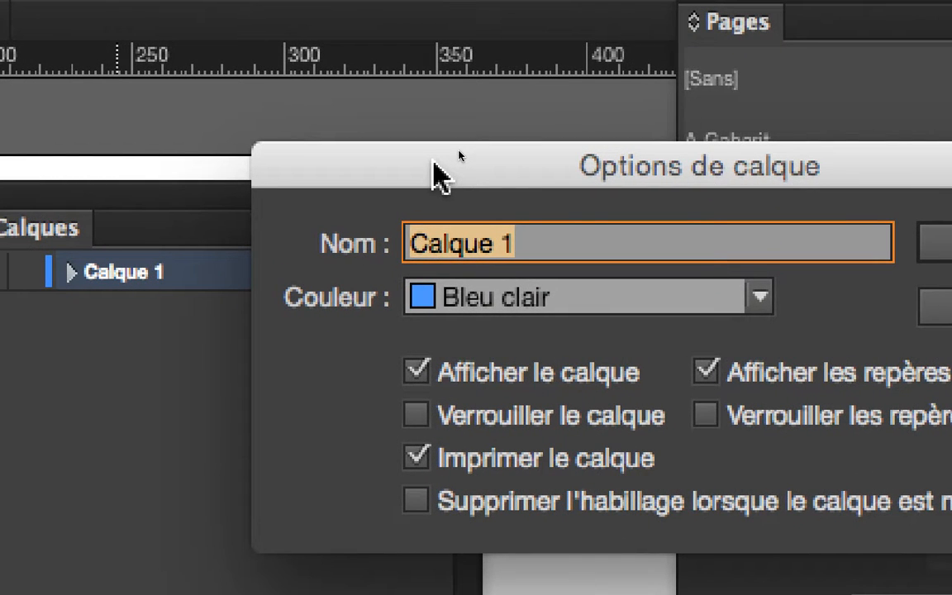
type("numerotat")
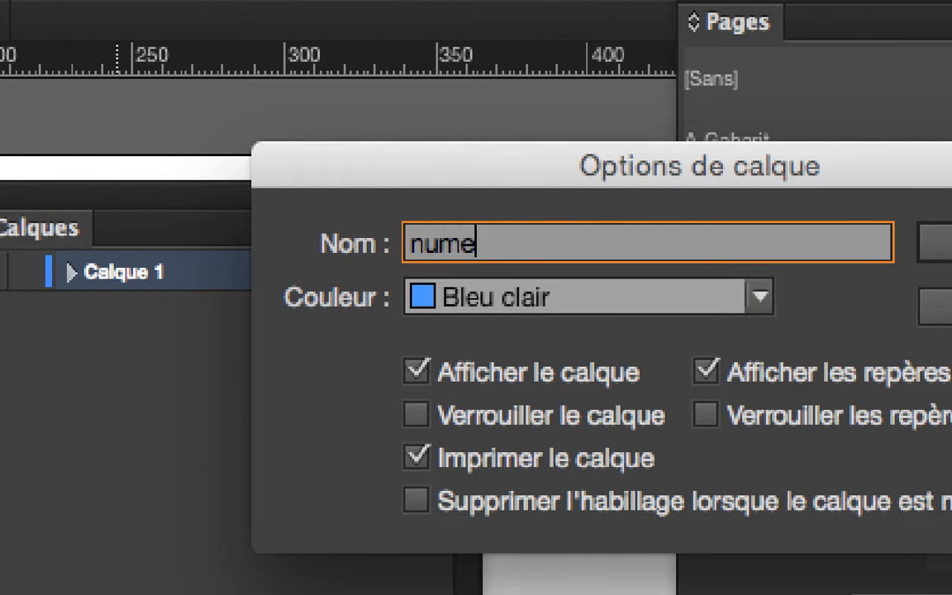
type("ion")
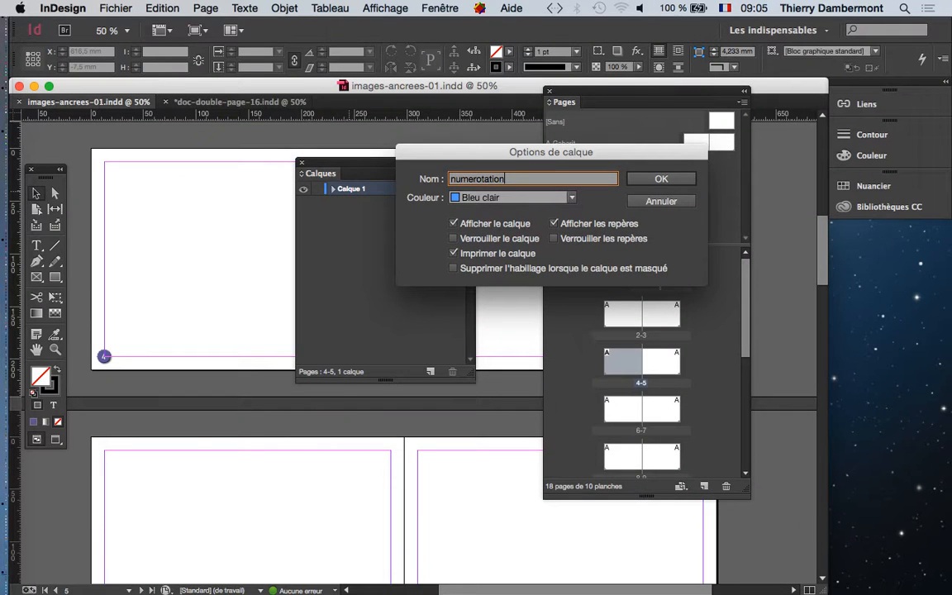
key("Return")
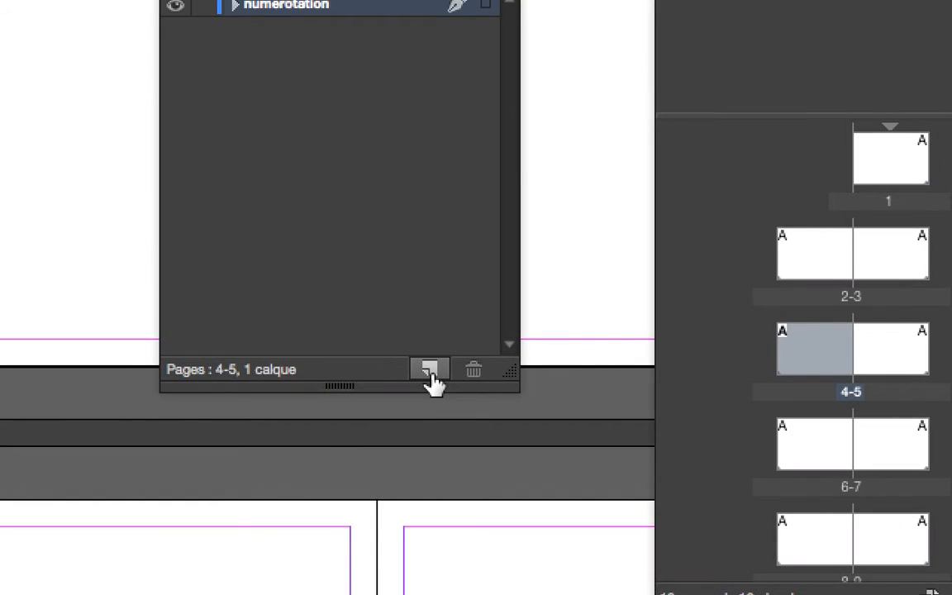
Create a new layer named texte with the colour Rouge, and lock the numerotation layer.
left_click(429, 373, "alt")
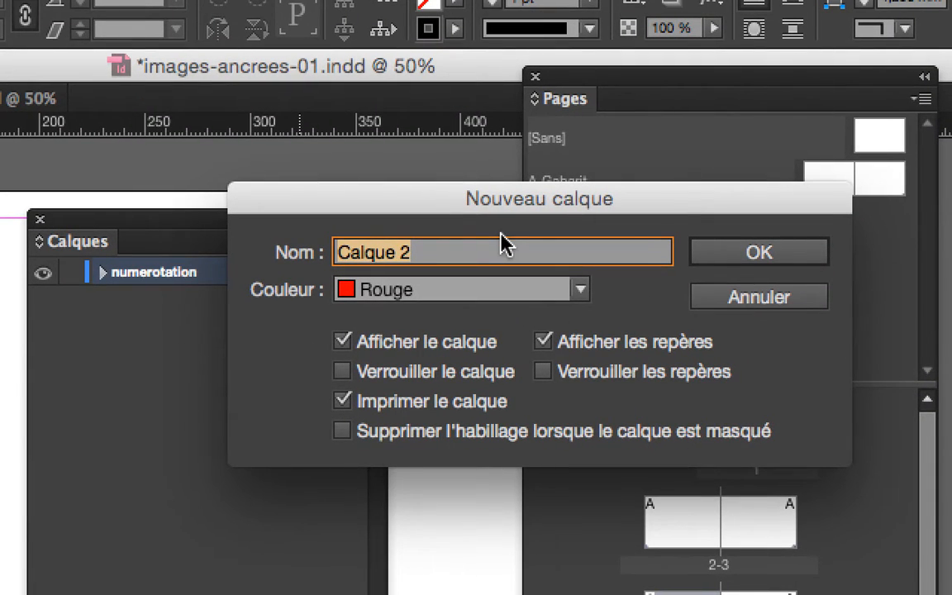
type("texte")
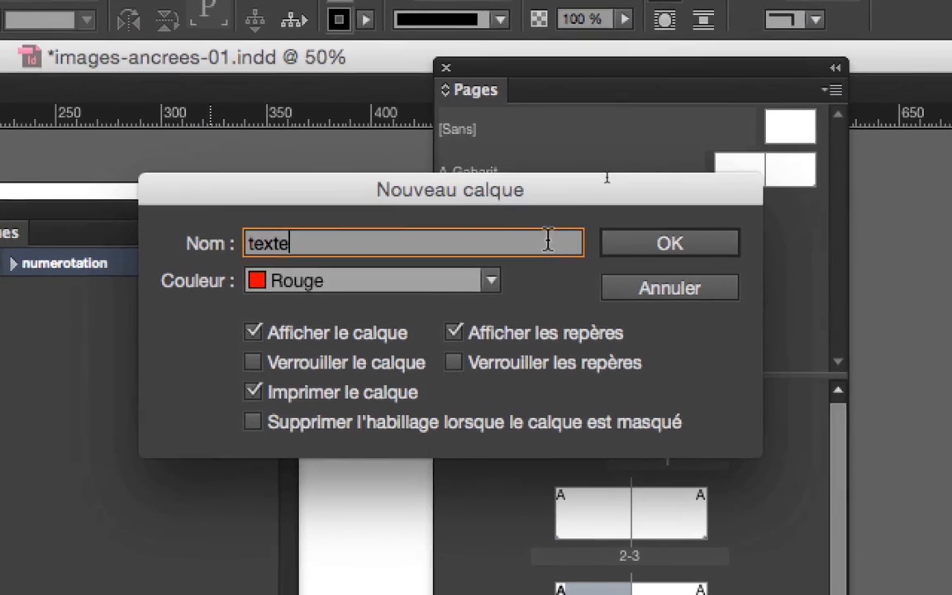
left_click(580, 242)
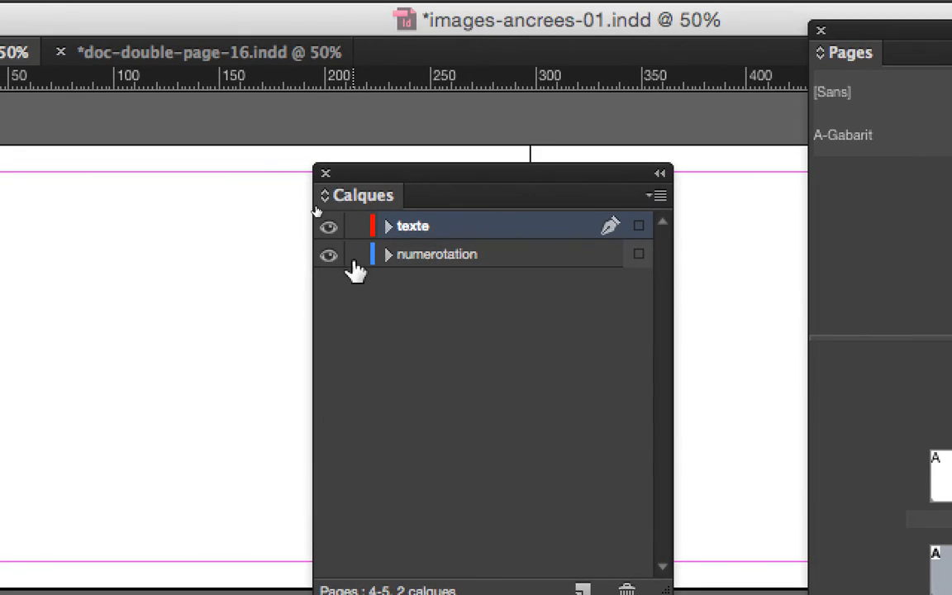
left_click(353, 260)
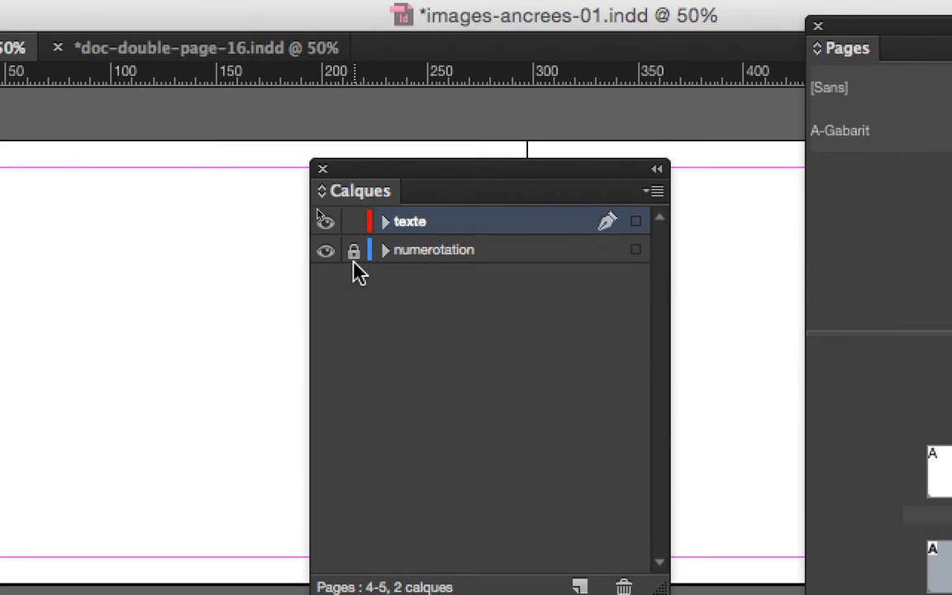